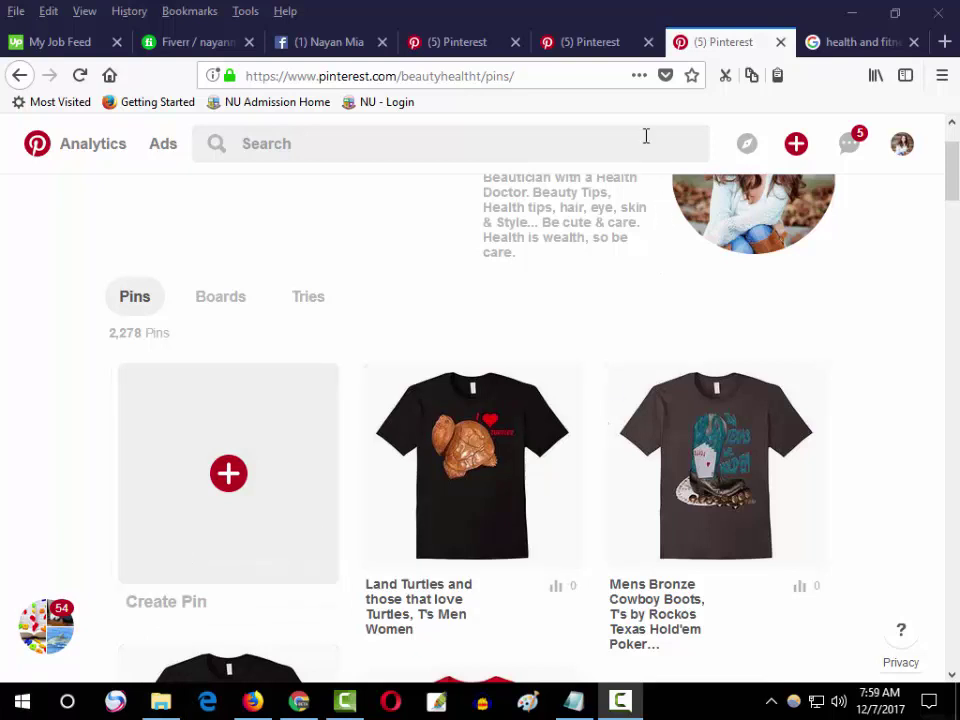
Step: Go to the account's own profile and show its boards
scroll(681, 281, "up", 2)
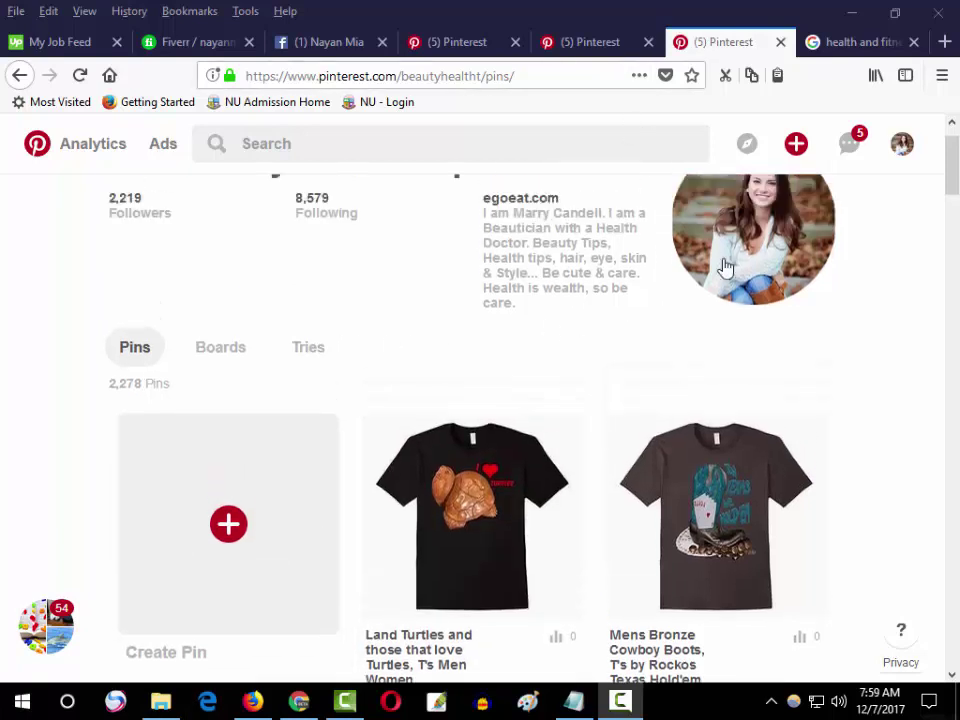
left_click(903, 146)
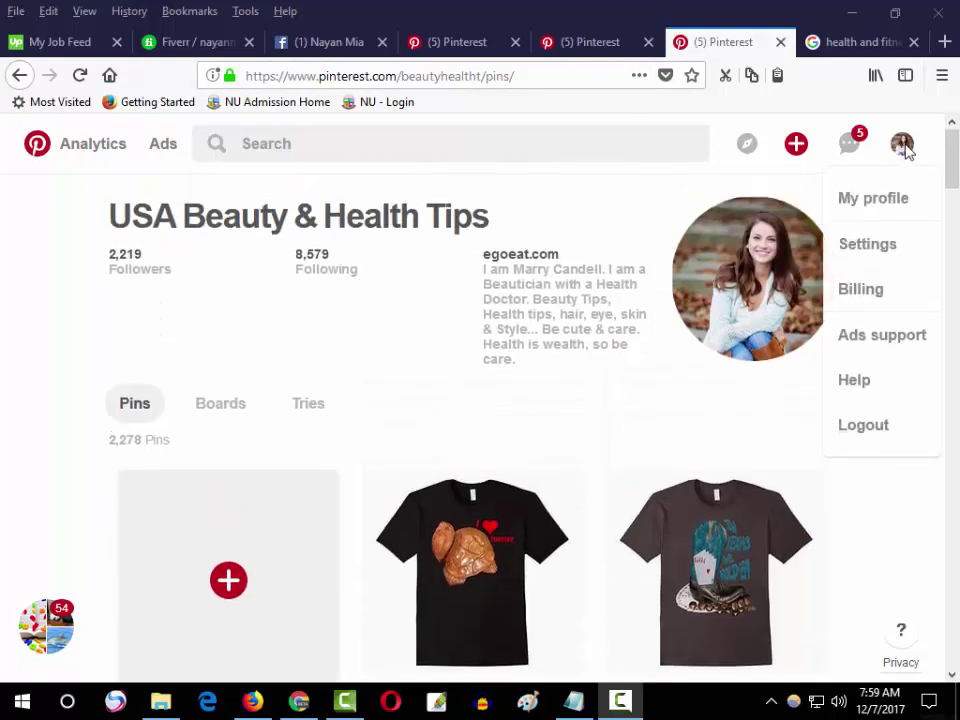
left_click(868, 206)
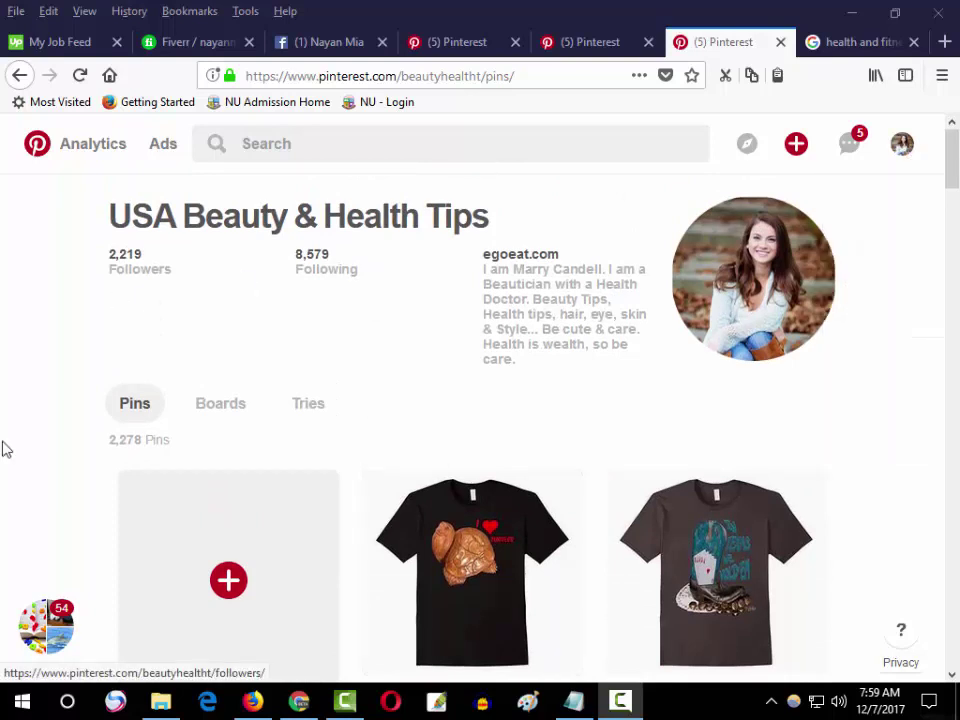
left_click(214, 412)
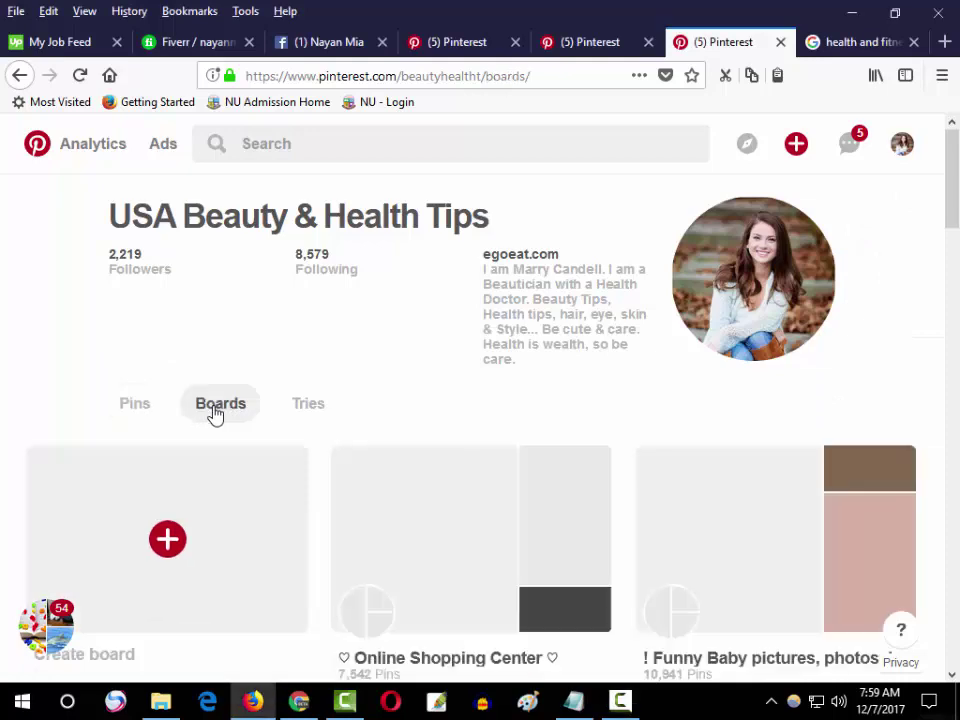
Step: Start a new non-secret board and try to create it with the name "Health"
scroll(240, 400, "down", 3)
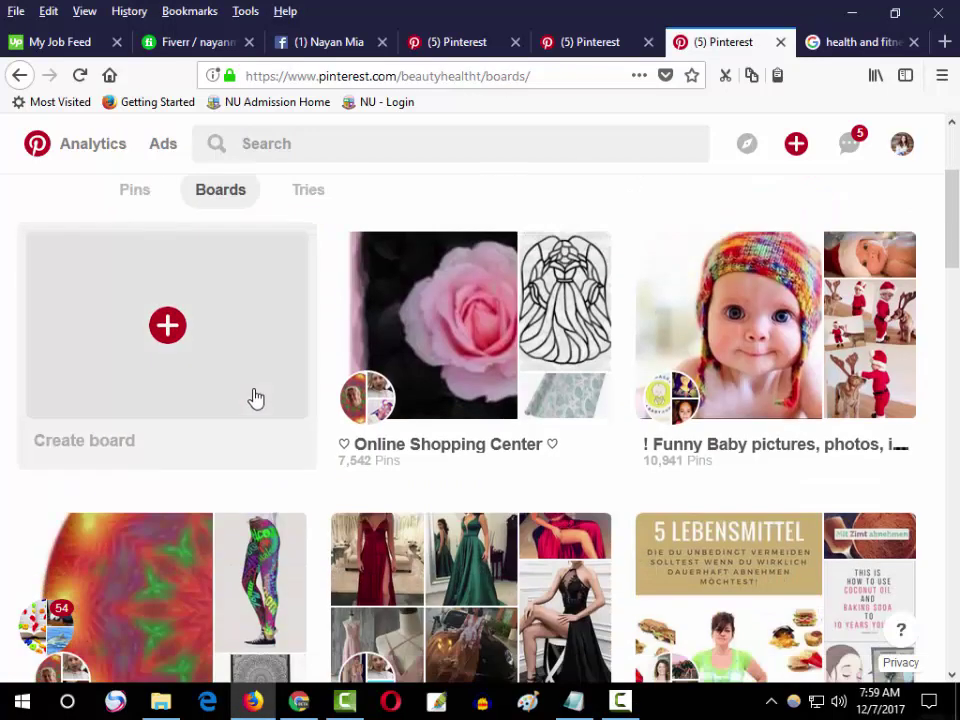
scroll(253, 396, "up", 2)
left_click(176, 468)
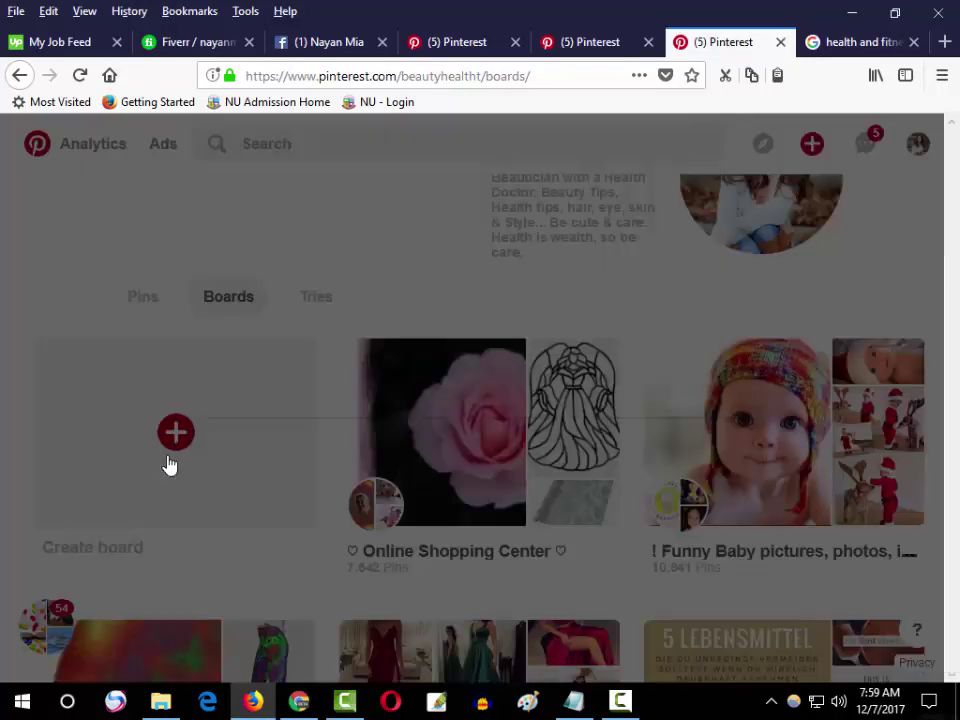
left_click(386, 358)
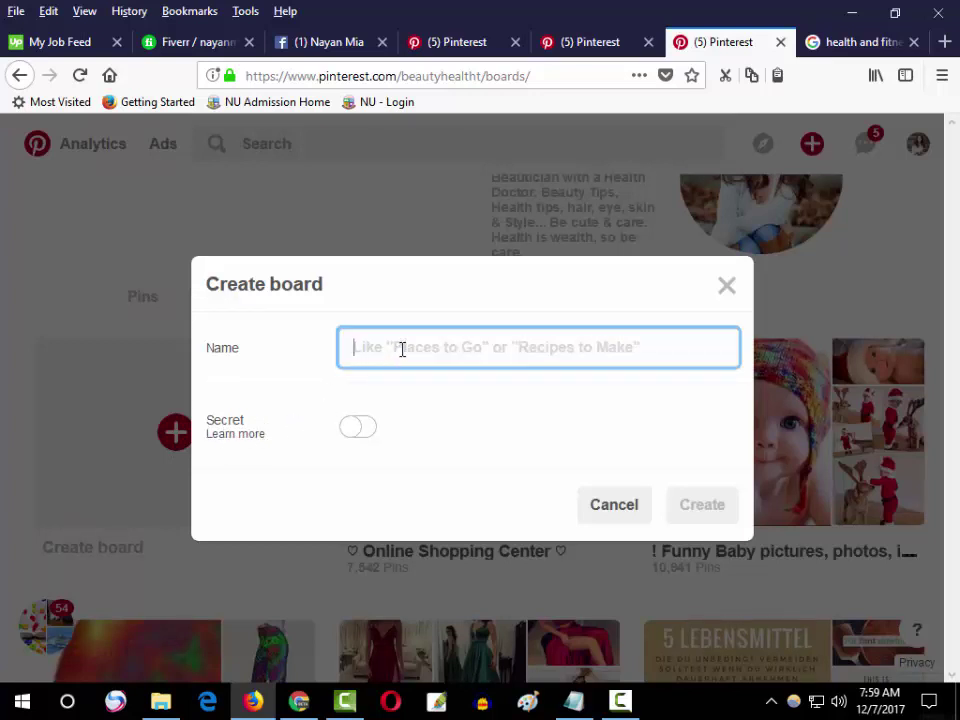
type("He")
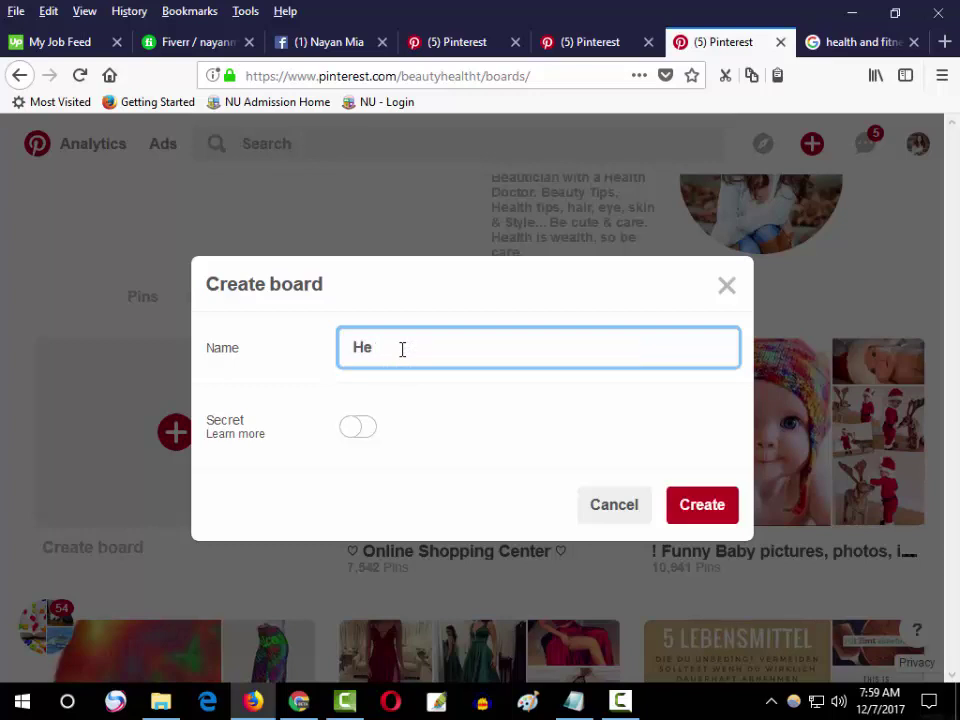
type("alth")
left_click(692, 507)
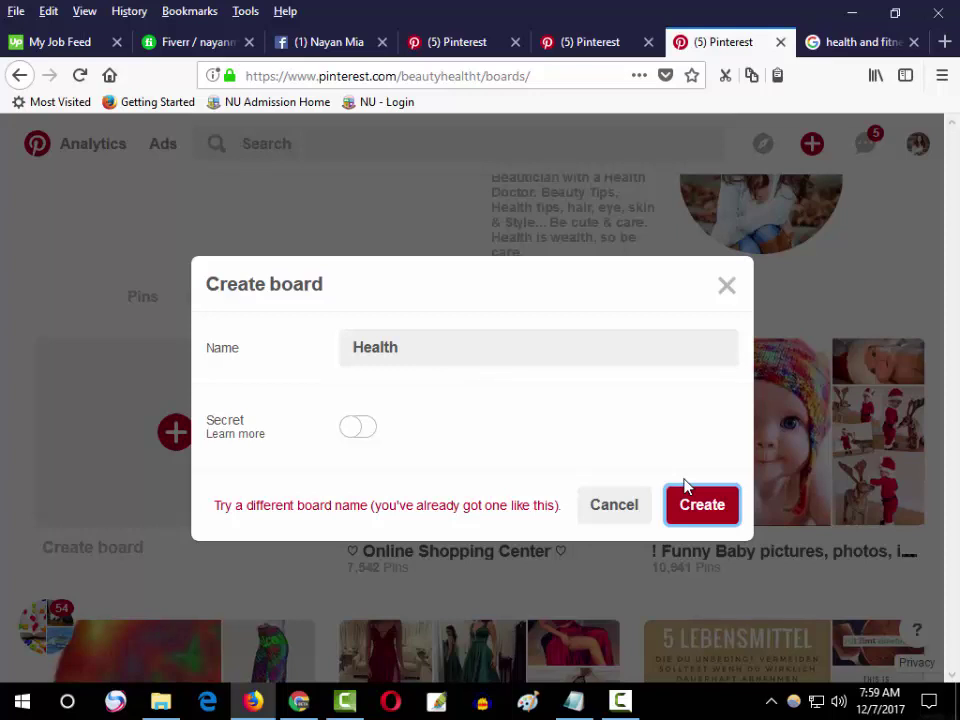
Step: Replace the board name with "Healthy" and create the board
left_click_drag(323, 505, 428, 512)
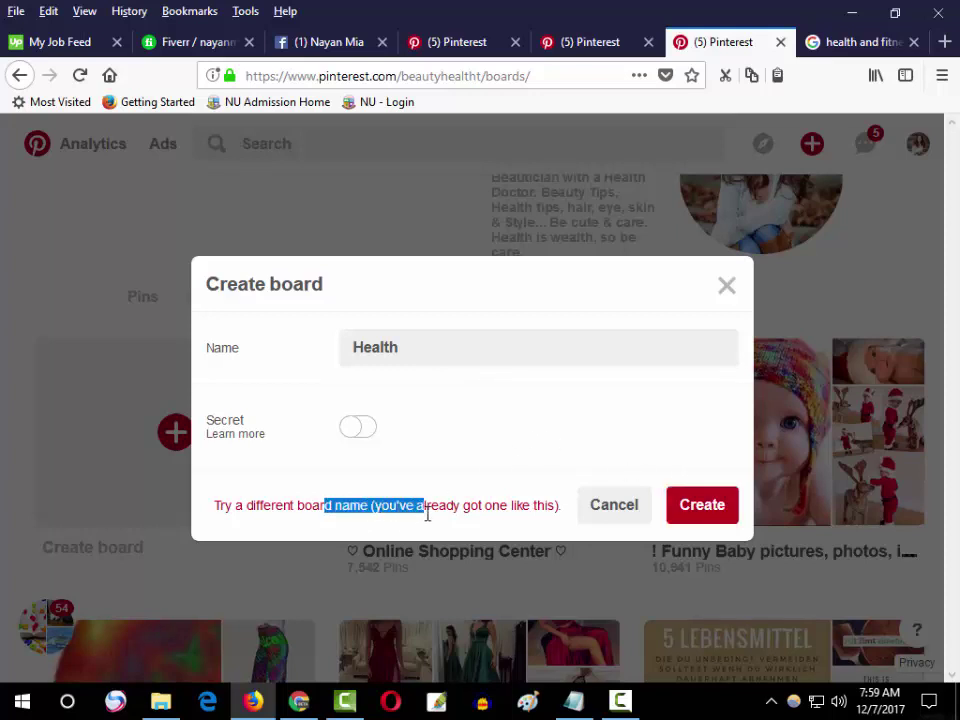
left_click(420, 341)
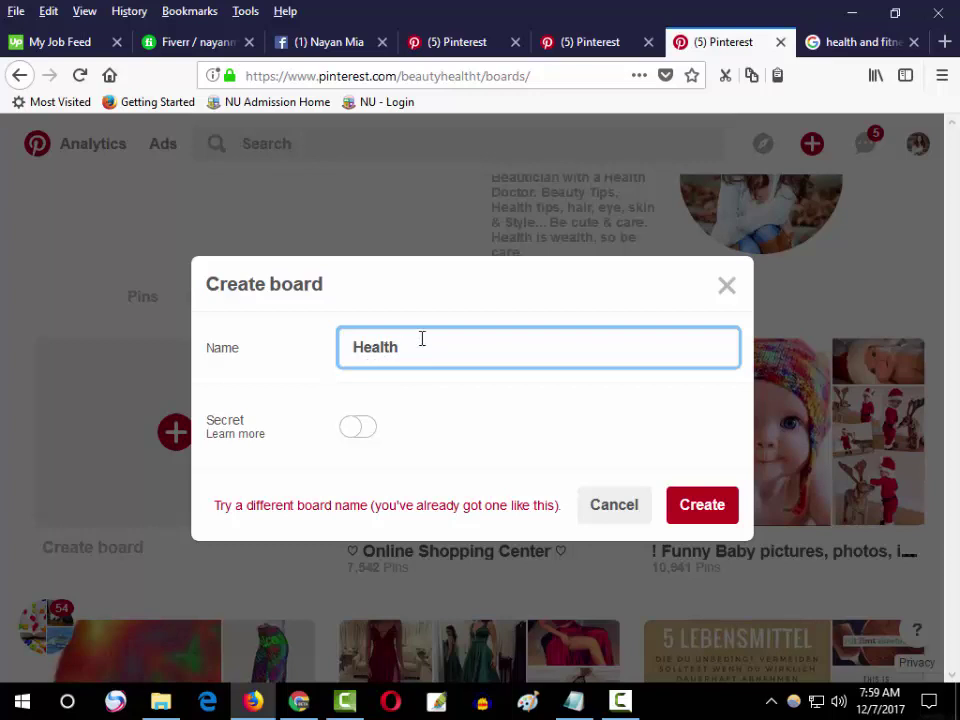
key("ctrl+a")
key("BackSpace")
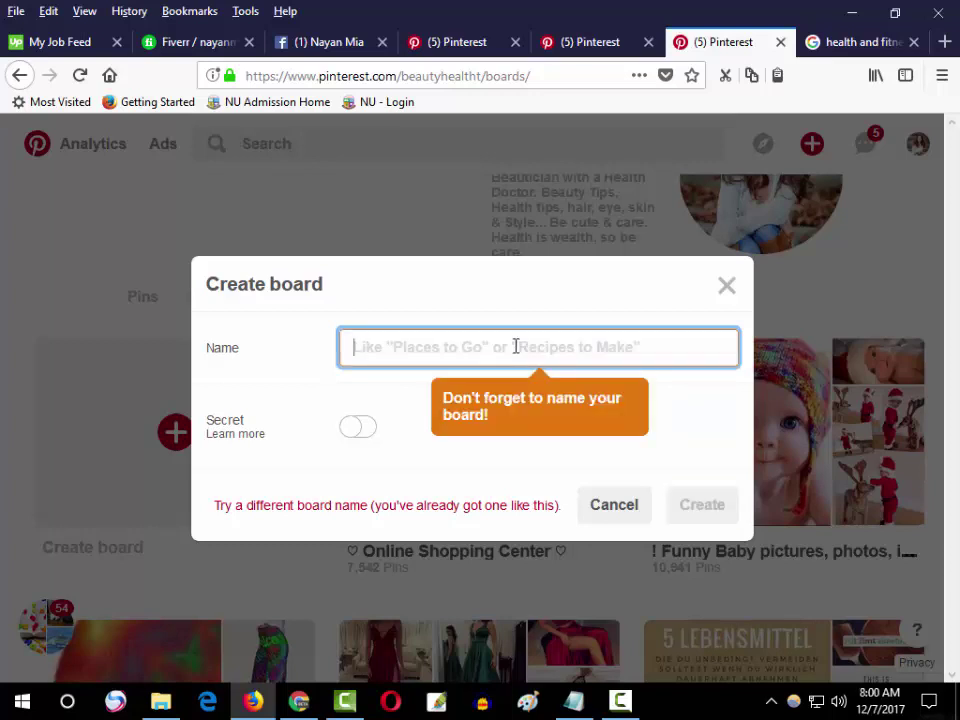
type("Healthy")
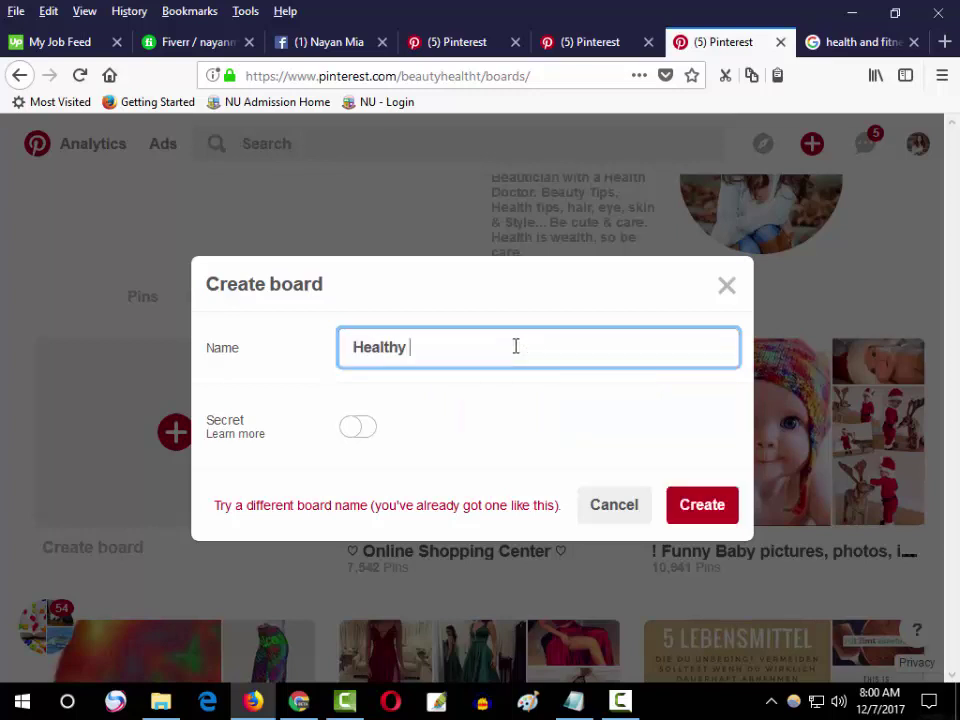
key("ctrl+a")
left_click(700, 507)
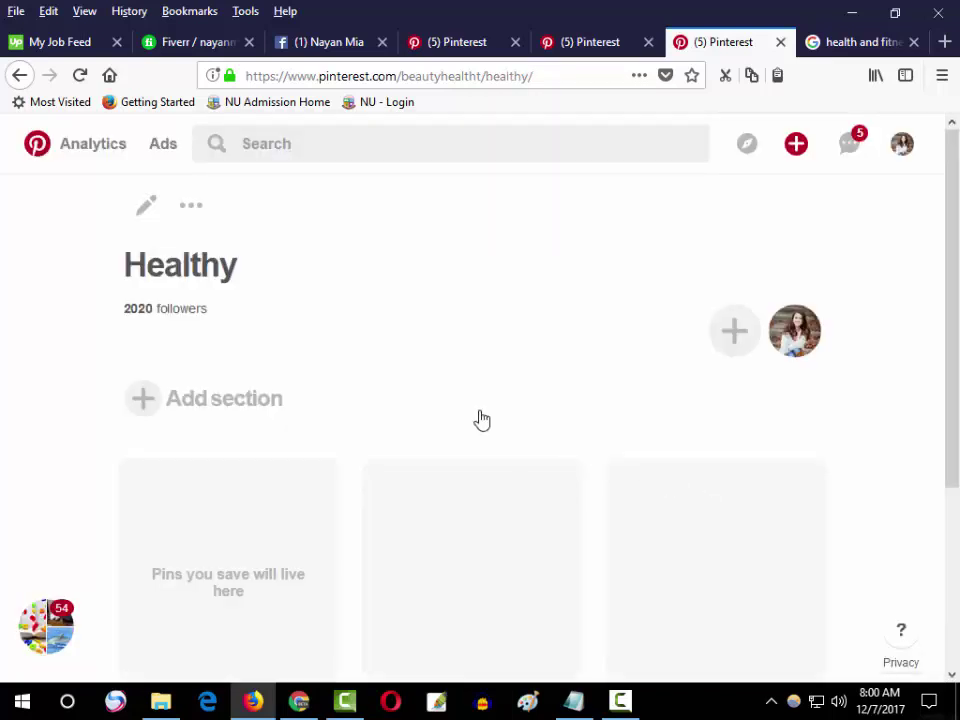
Step: Open the new Healthy board's settings for editing, starting with its name and description
scroll(473, 441, "down", 2)
scroll(475, 443, "up", 2)
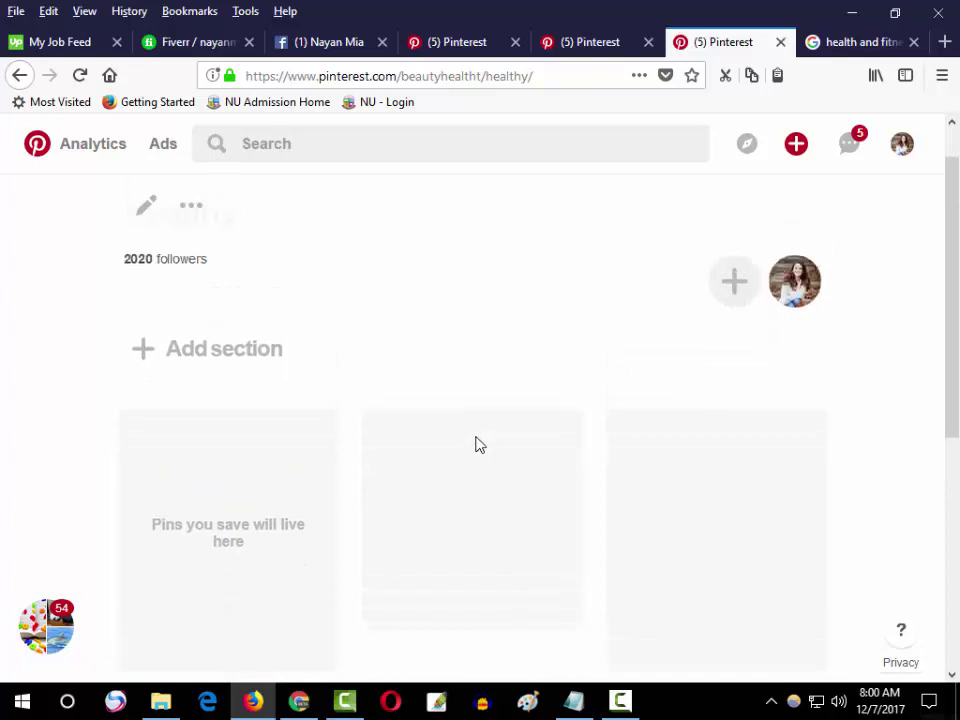
scroll(477, 455, "down", 3)
scroll(474, 480, "up", 3)
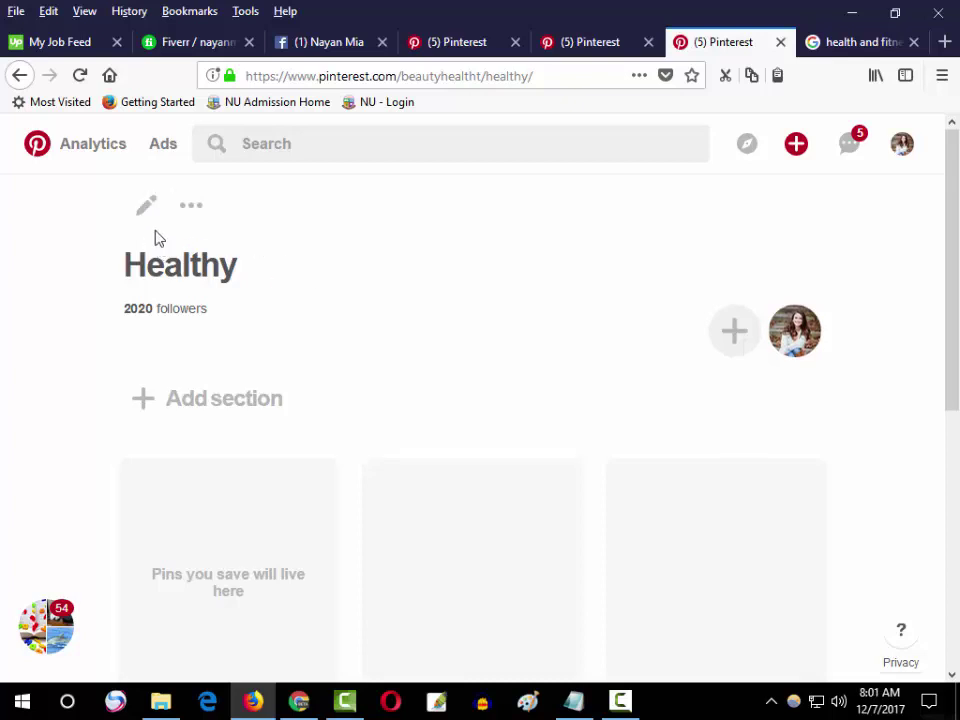
left_click(147, 206)
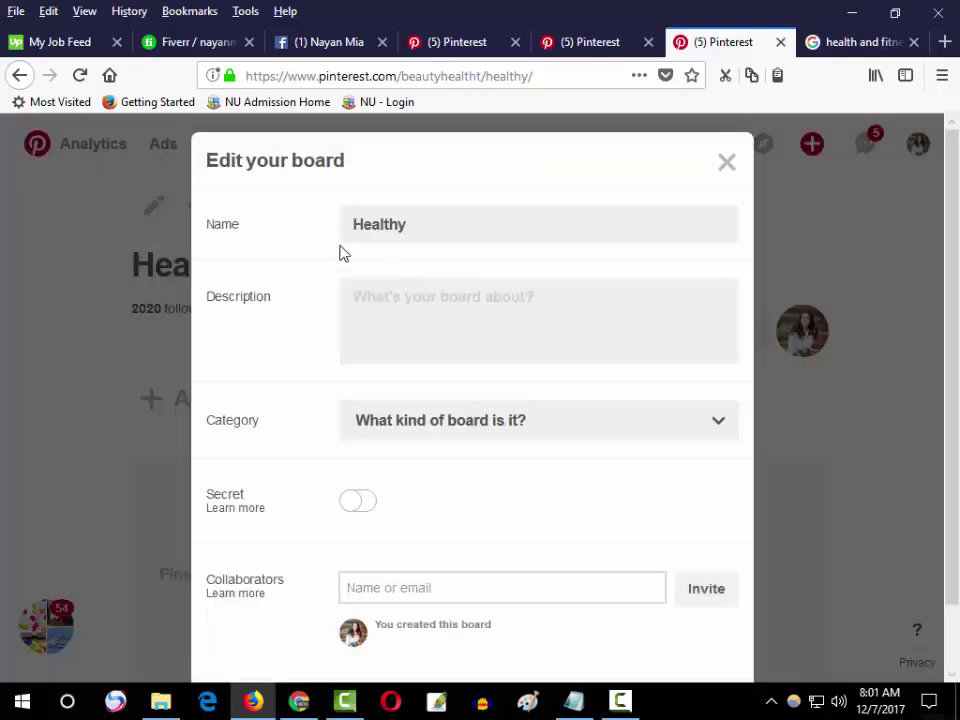
left_click(436, 228)
left_click_drag(436, 228, 296, 227)
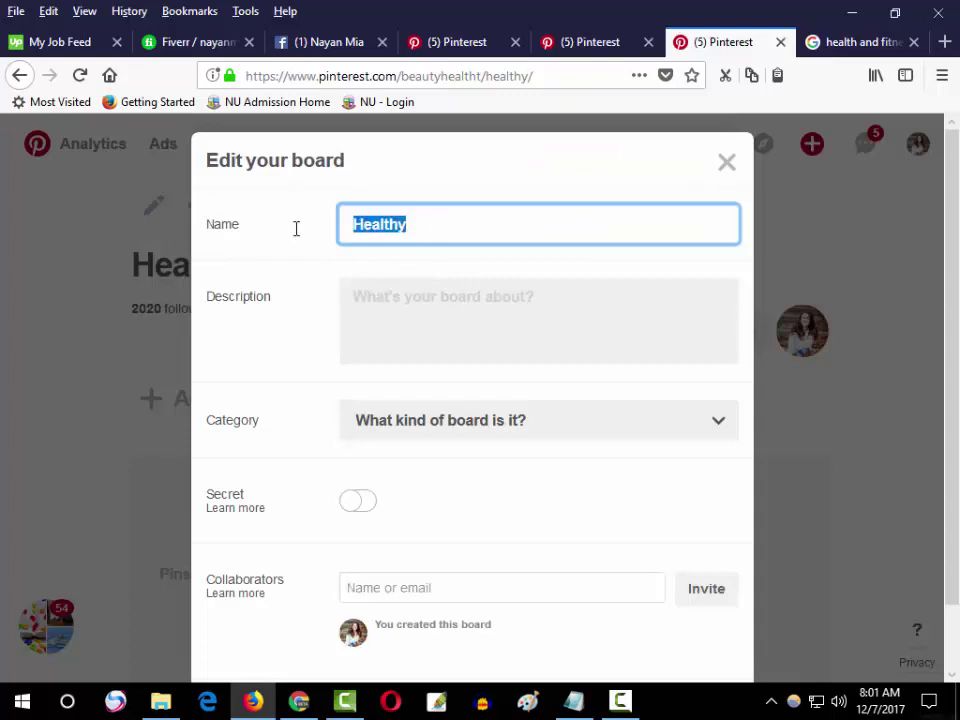
left_click(416, 302)
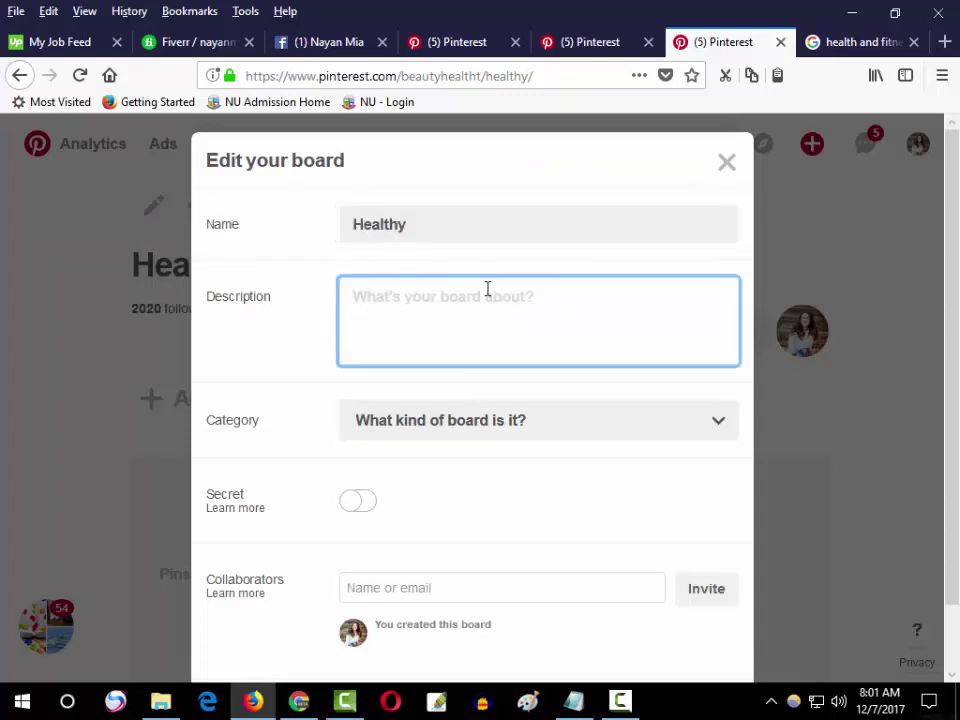
Step: Set the board's category to Health and fitness
left_click(436, 424)
scroll(450, 356, "down", 1)
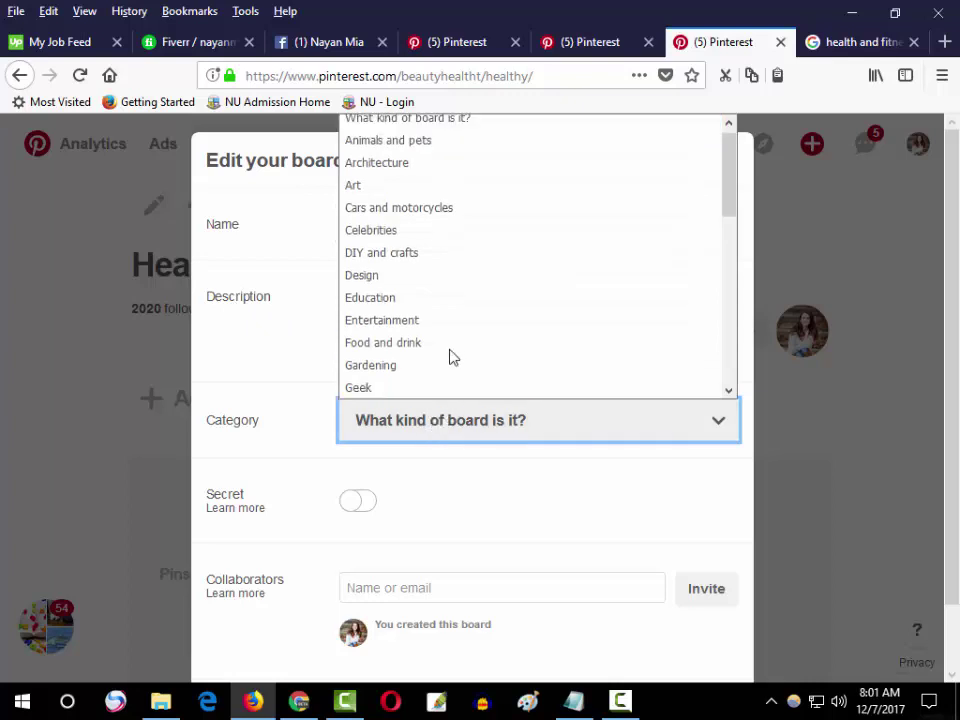
left_click(376, 255)
left_click(431, 422)
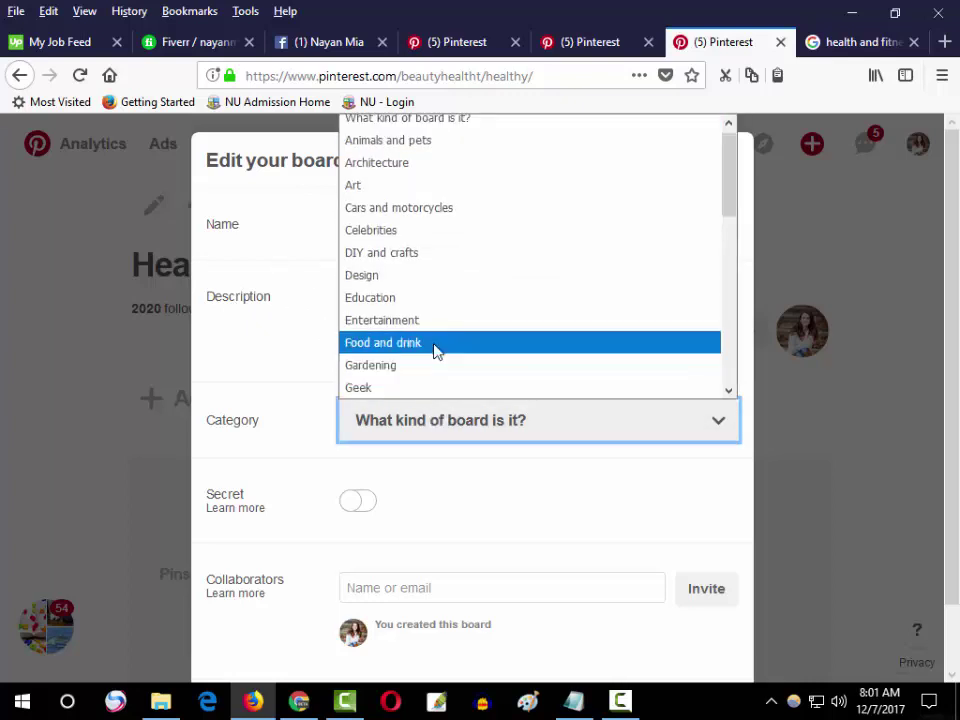
type("he")
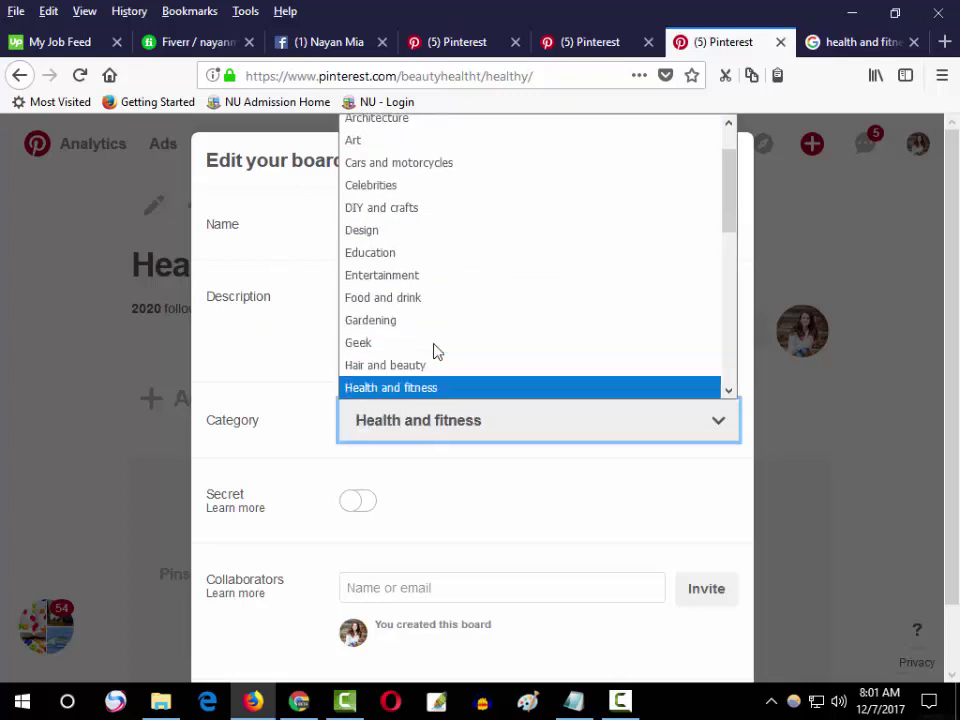
left_click(398, 390)
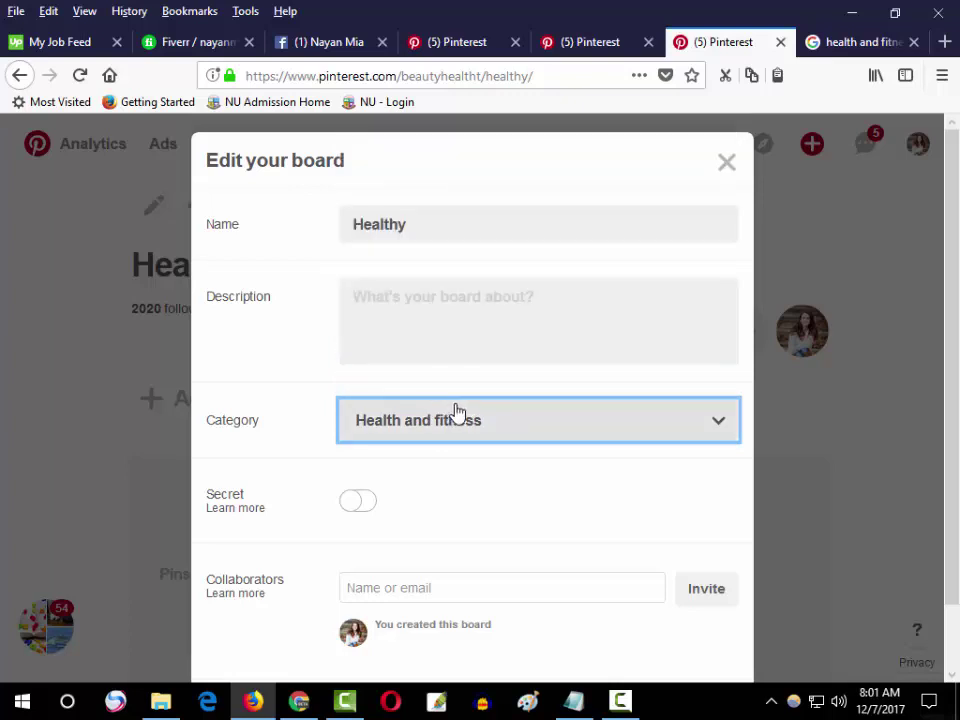
Step: Review the collaborators, name and description fields in the board's settings
scroll(542, 481, "down", 1)
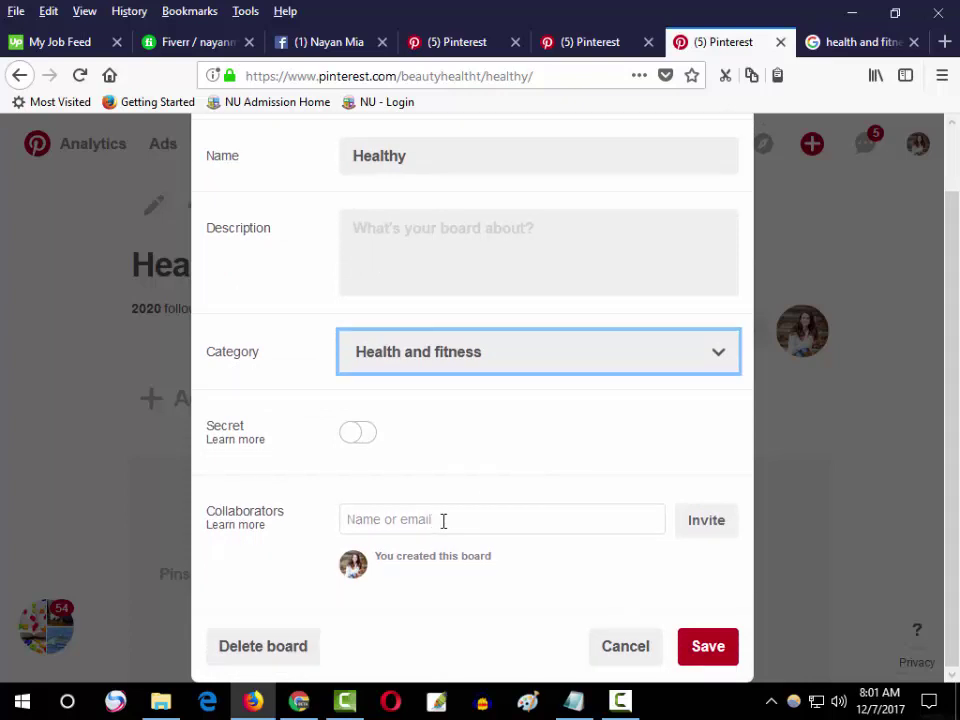
scroll(440, 520, "up", 1)
scroll(456, 519, "down", 1)
left_click(420, 519)
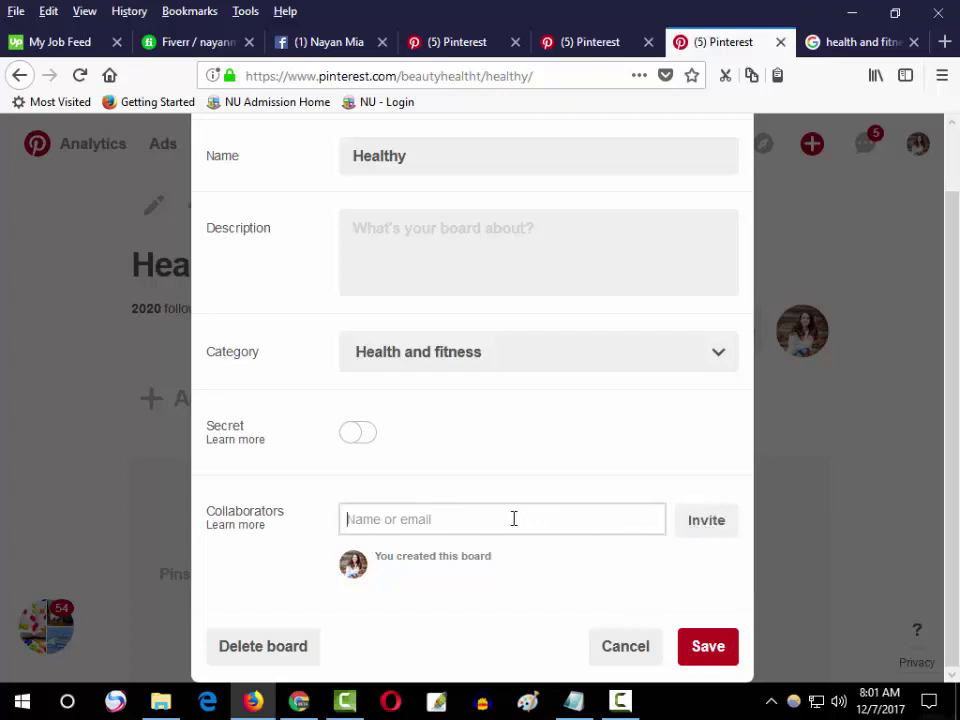
left_click(381, 520)
scroll(461, 546, "up", 1)
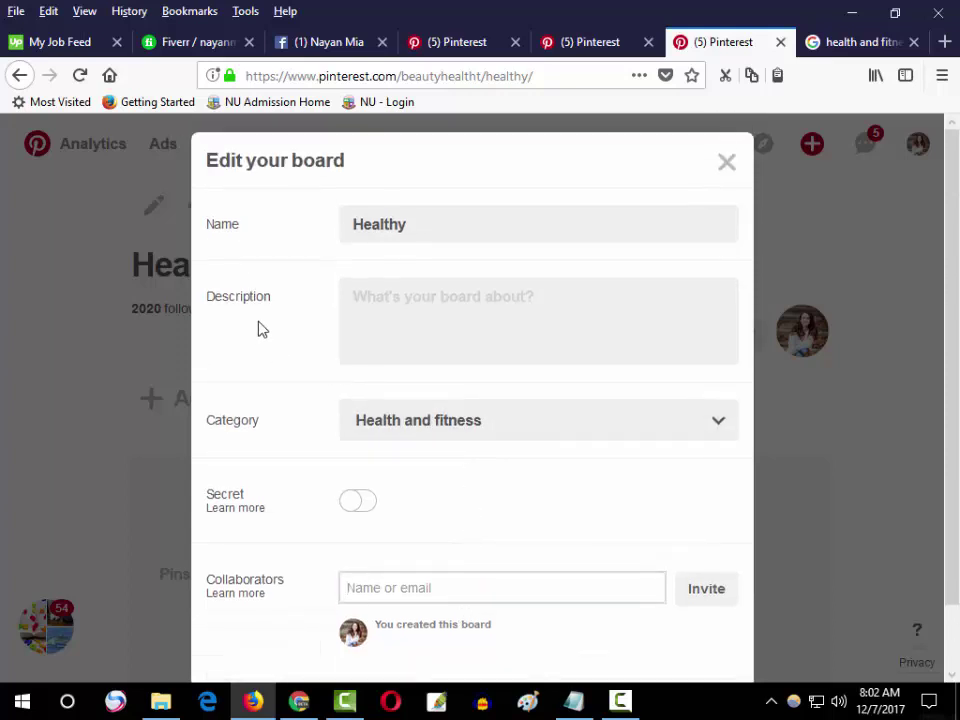
left_click(417, 306)
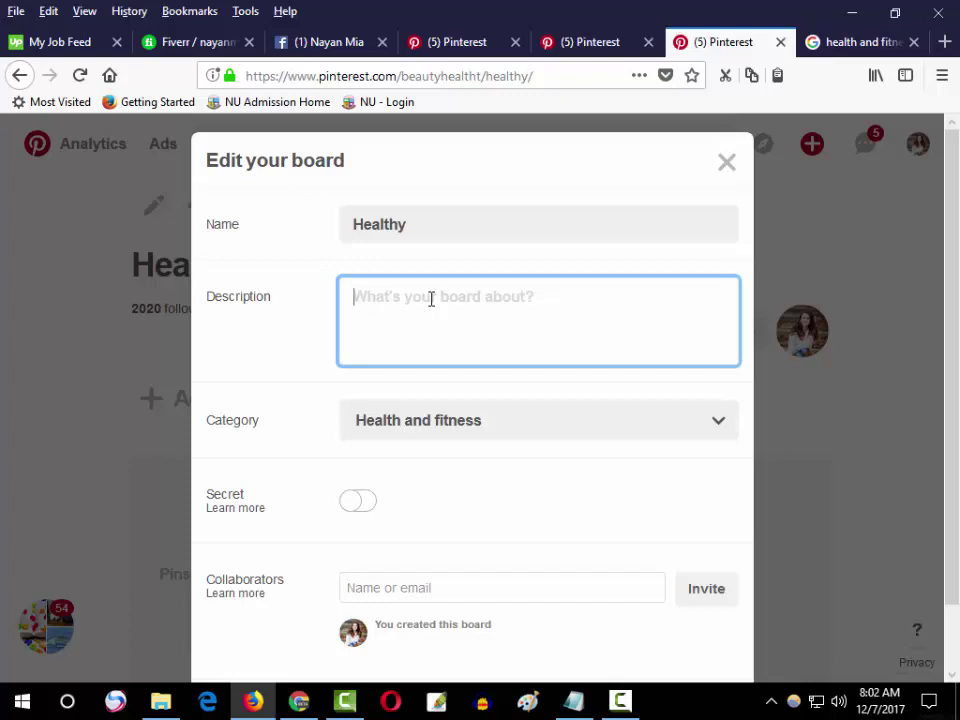
mouse_move(410, 230)
left_mouse_down()
mouse_move(342, 230)
mouse_move(356, 232)
left_mouse_up()
left_click(392, 300)
left_click(385, 227)
left_click(396, 302)
left_click_drag(266, 302, 222, 300)
left_click(395, 296)
Step: Save the edited settings of the Healthy board
scroll(610, 507, "down", 1)
scroll(613, 513, "down", 3)
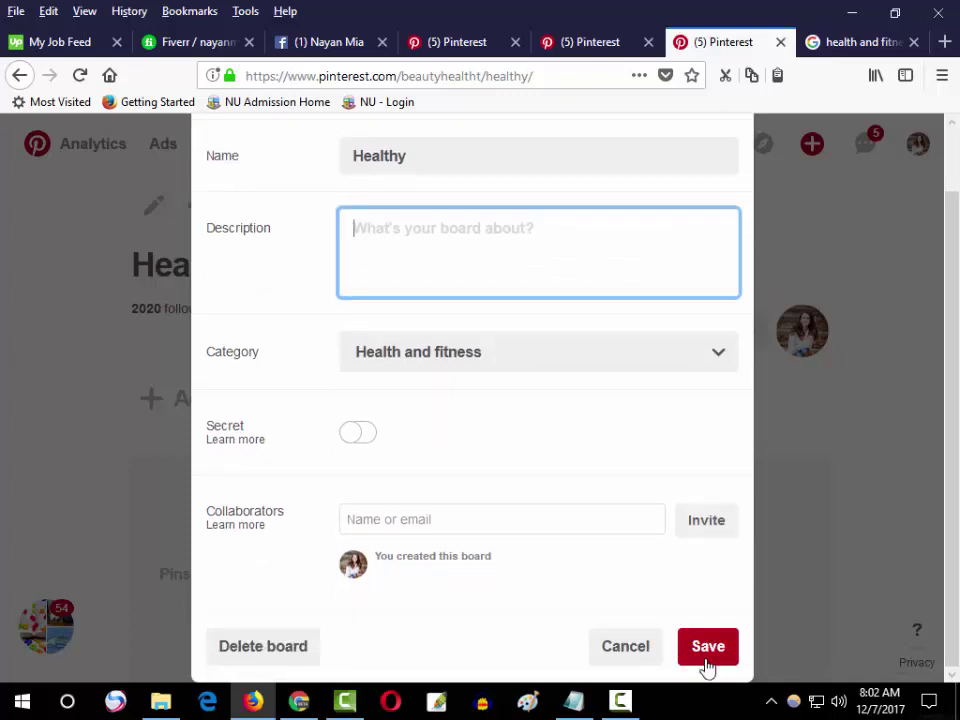
left_click(704, 655)
Step: Copy all the recommended search terms for the Healthy board, from healthy recipes through healthy soup
scroll(686, 591, "up", 3)
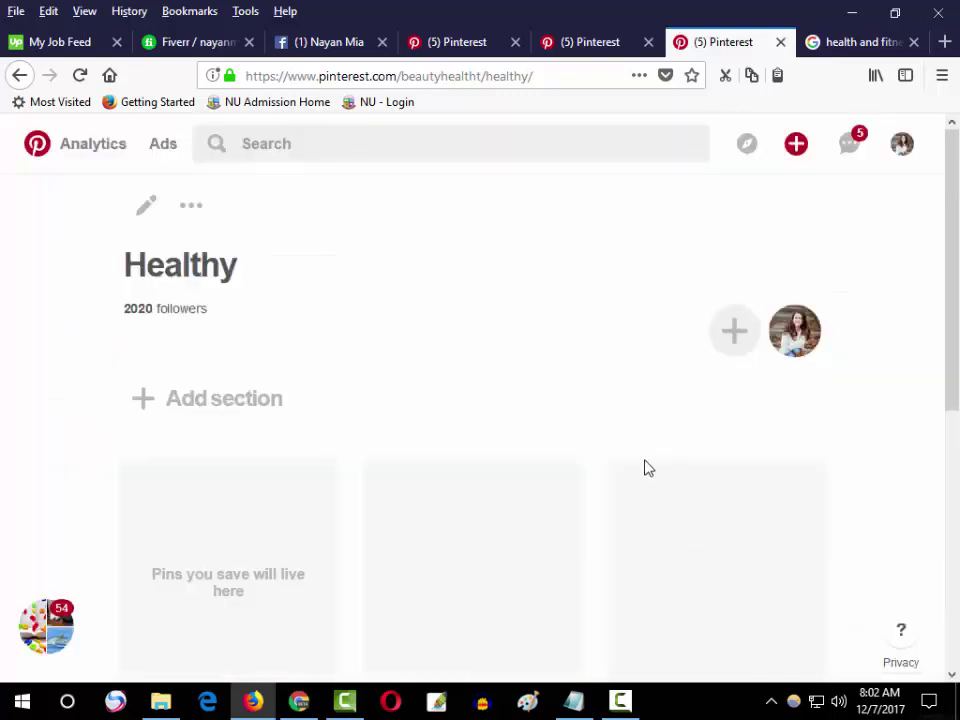
scroll(580, 464, "down", 5)
scroll(450, 440, "up", 5)
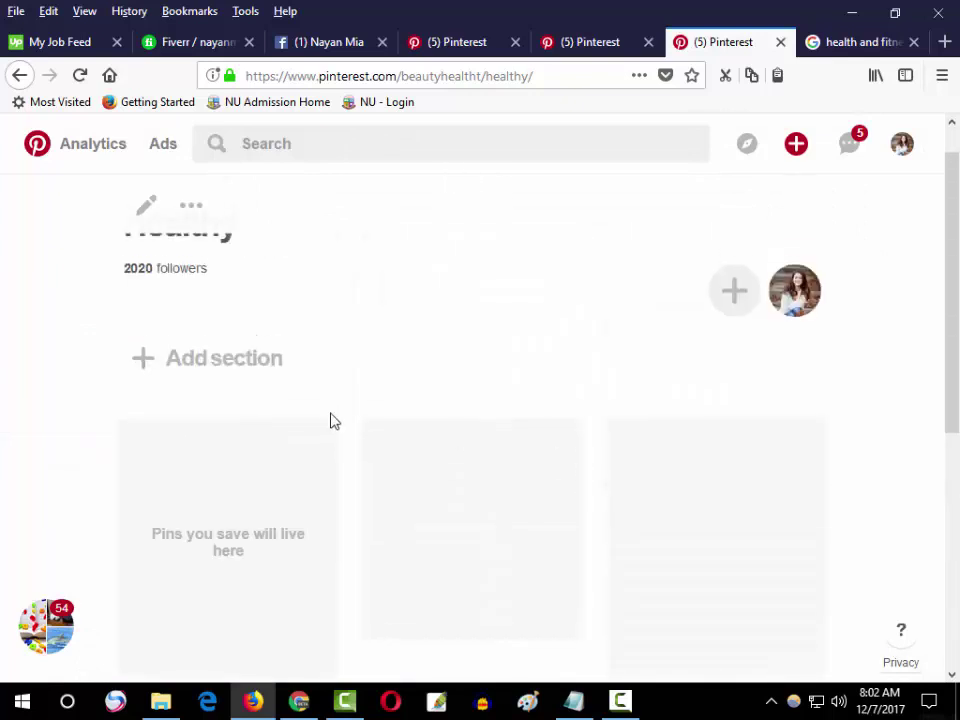
scroll(330, 420, "down", 5)
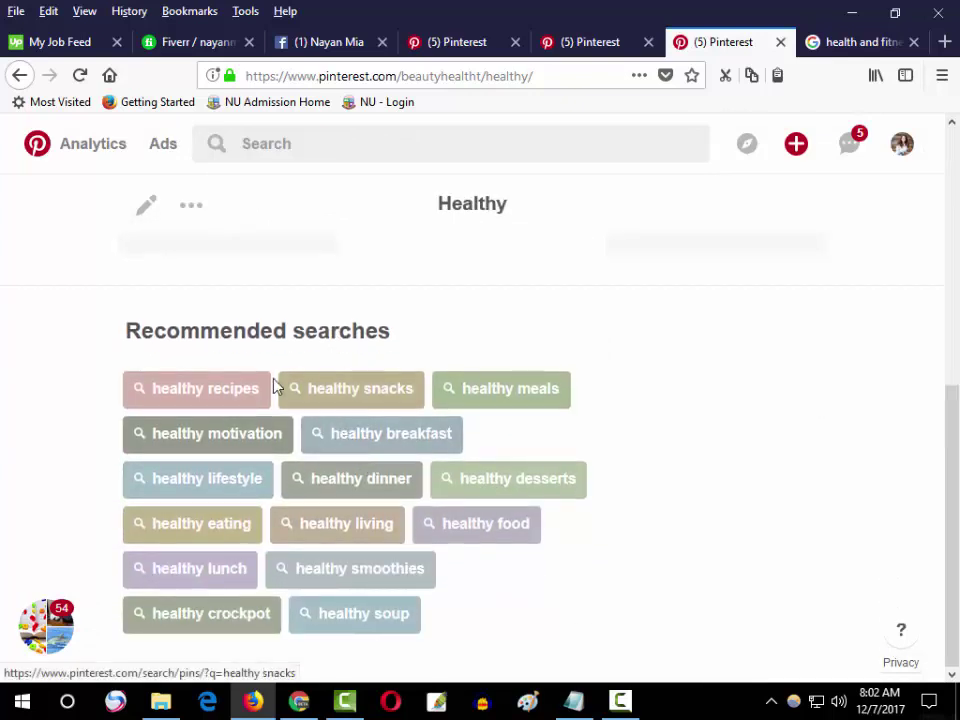
left_click_drag(182, 333, 311, 341)
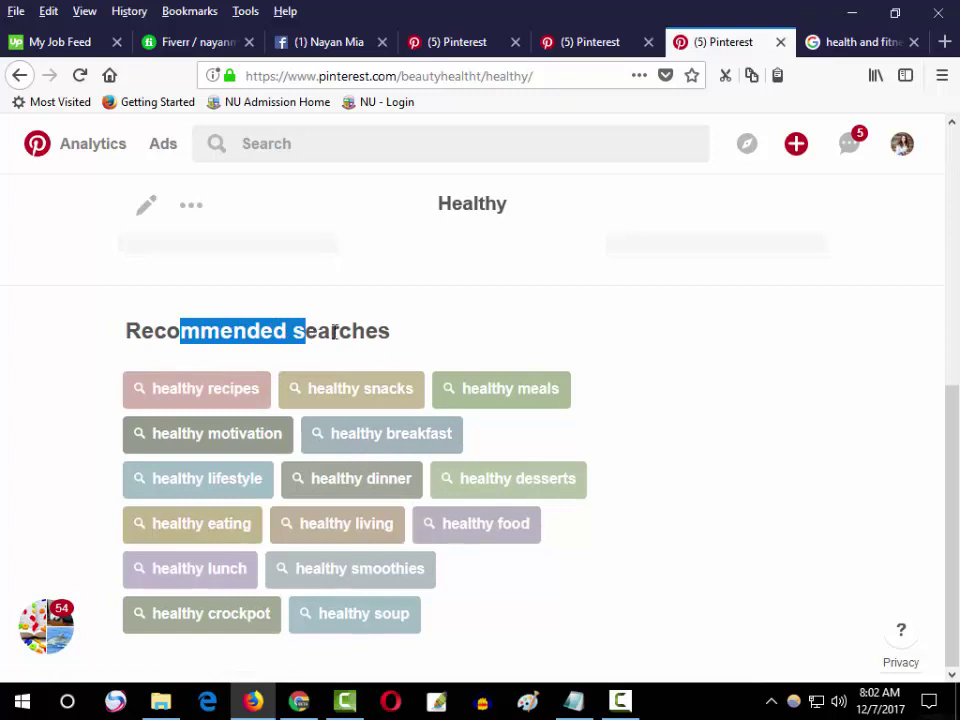
left_click(312, 340)
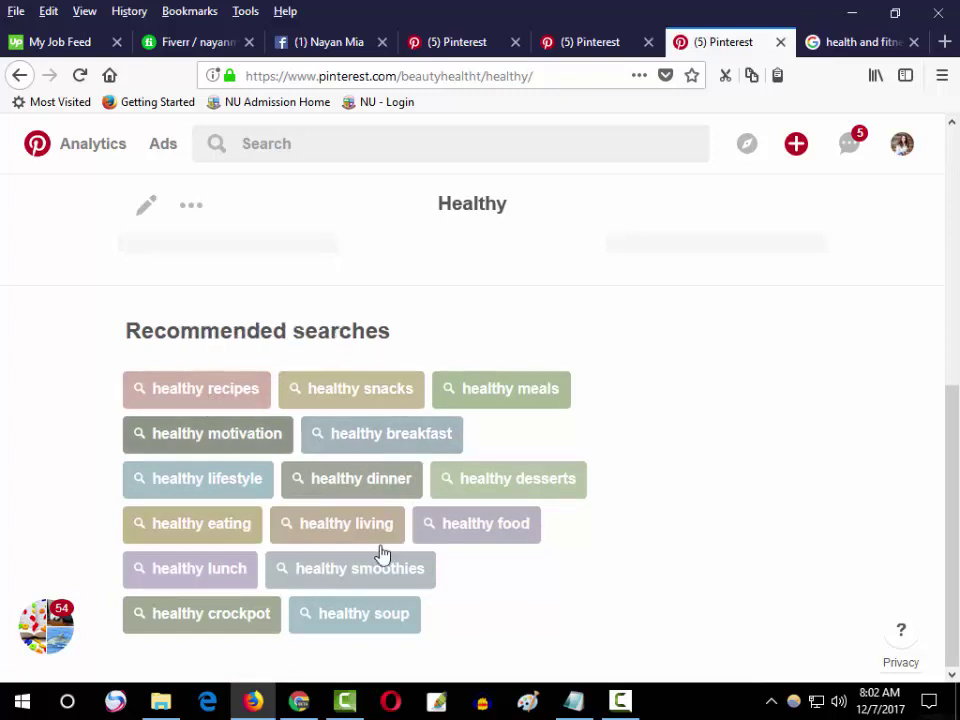
triple_click(419, 621)
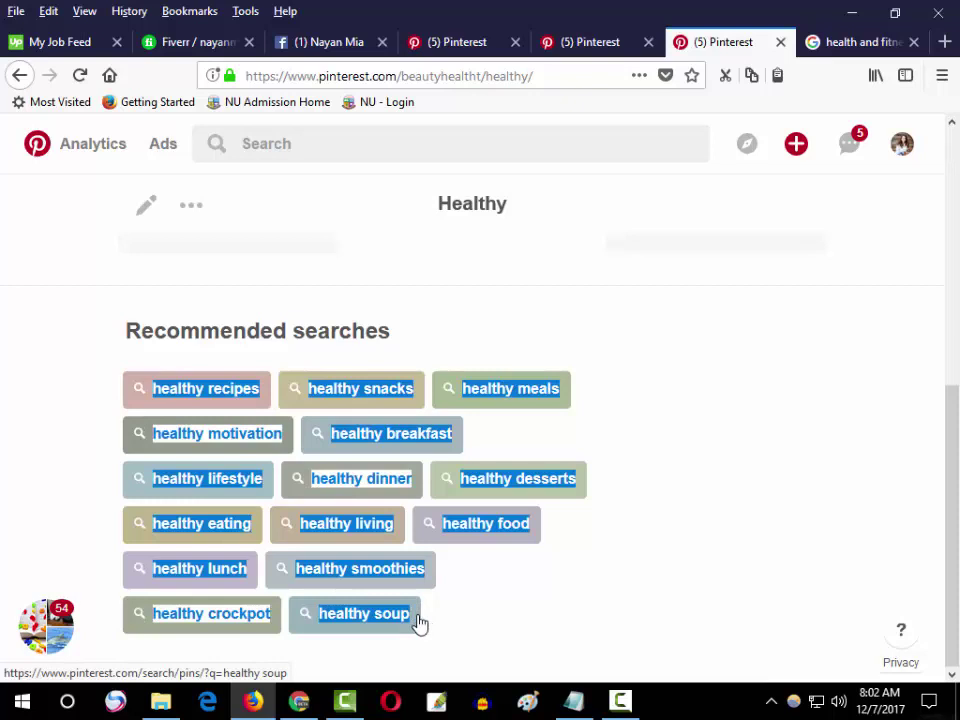
right_click(388, 436)
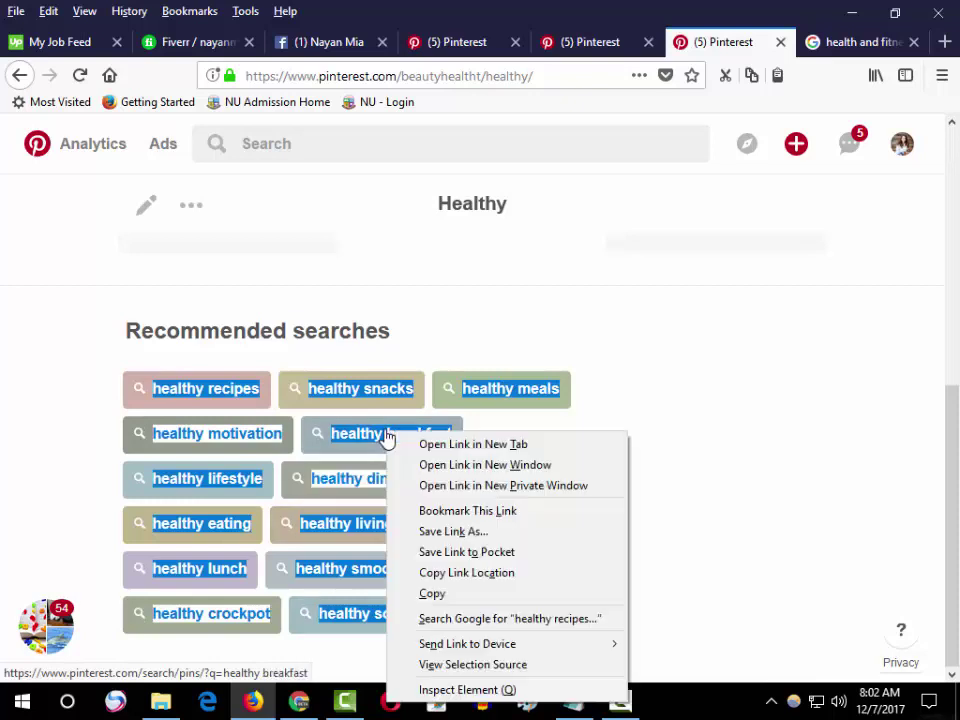
left_click(440, 593)
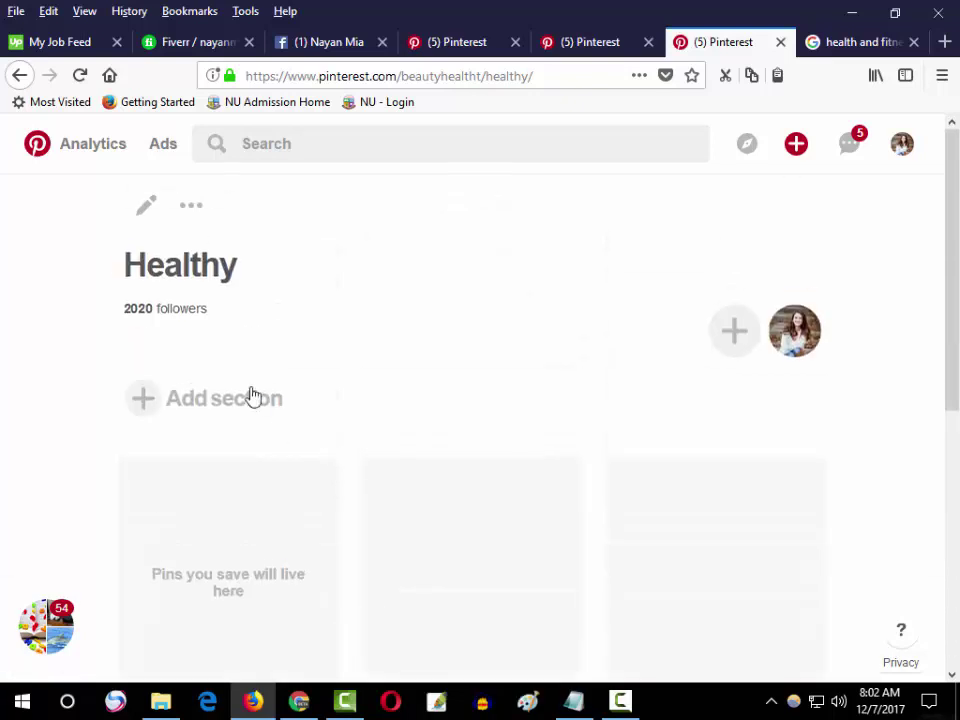
Step: Open the Healthy board's settings for editing and paste the copied search terms into its description
left_click(150, 208)
left_click(420, 315)
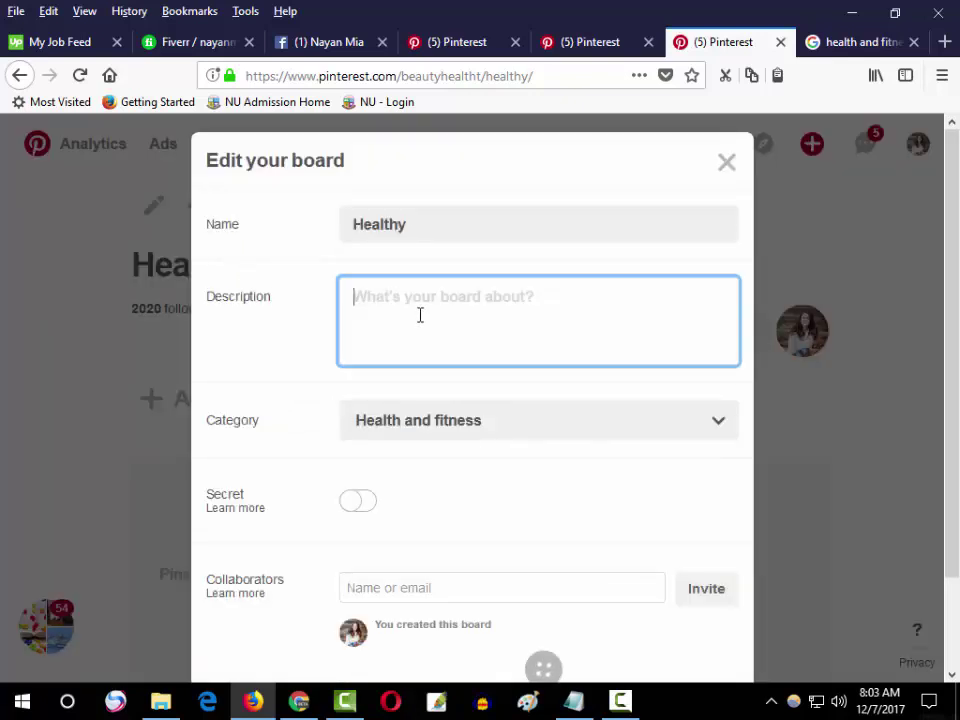
right_click(426, 309)
left_click(471, 387)
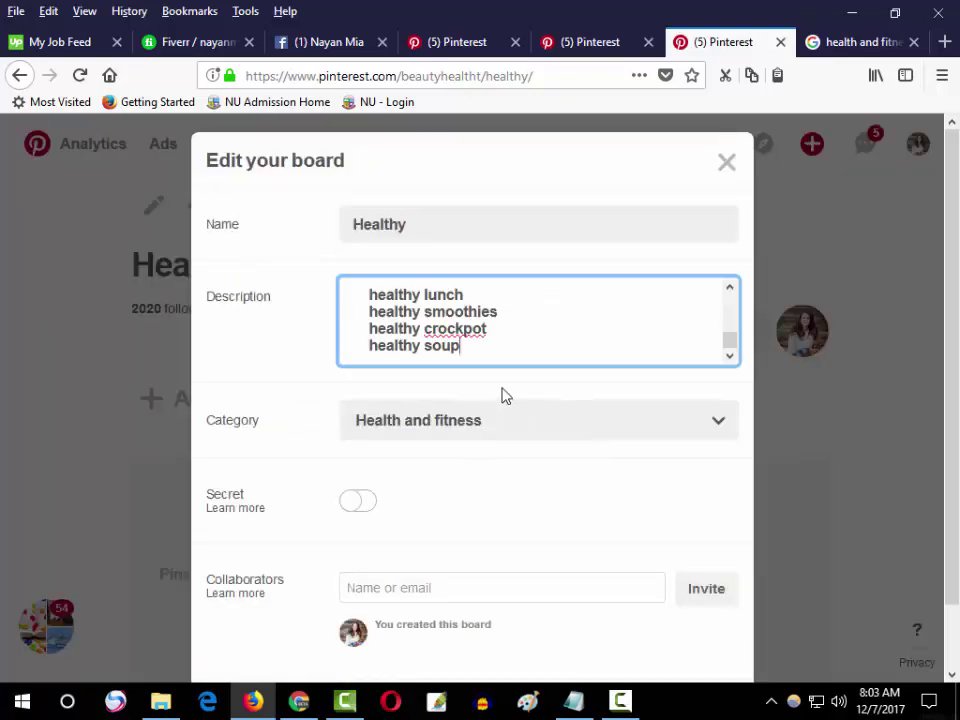
Step: Review the list of pasted search terms in the board's description
scroll(511, 343, "up", 10)
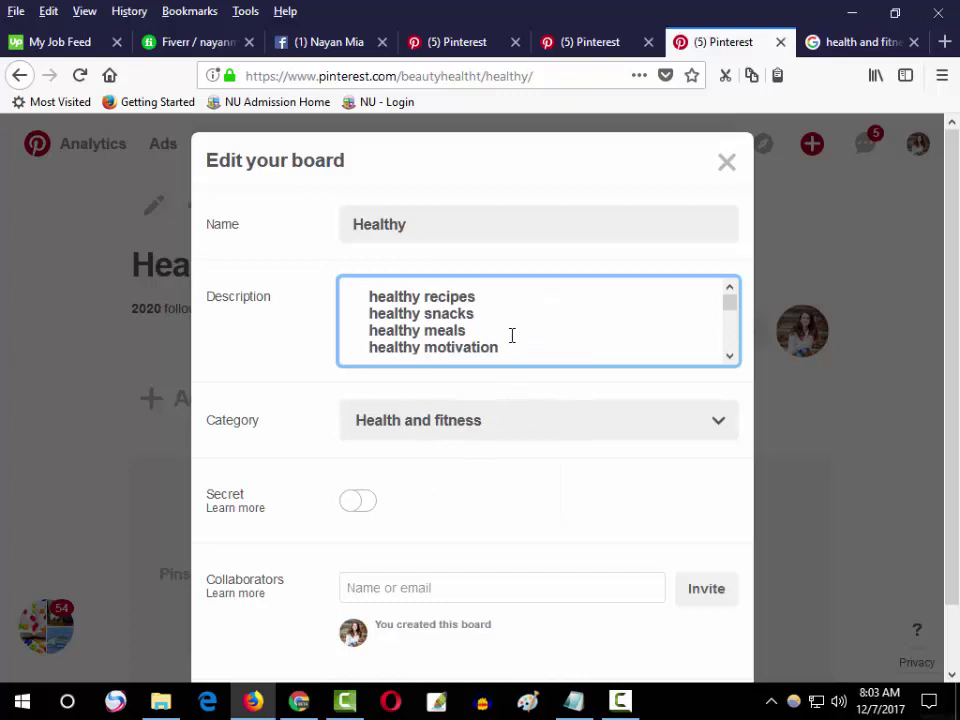
left_click_drag(503, 298, 366, 298)
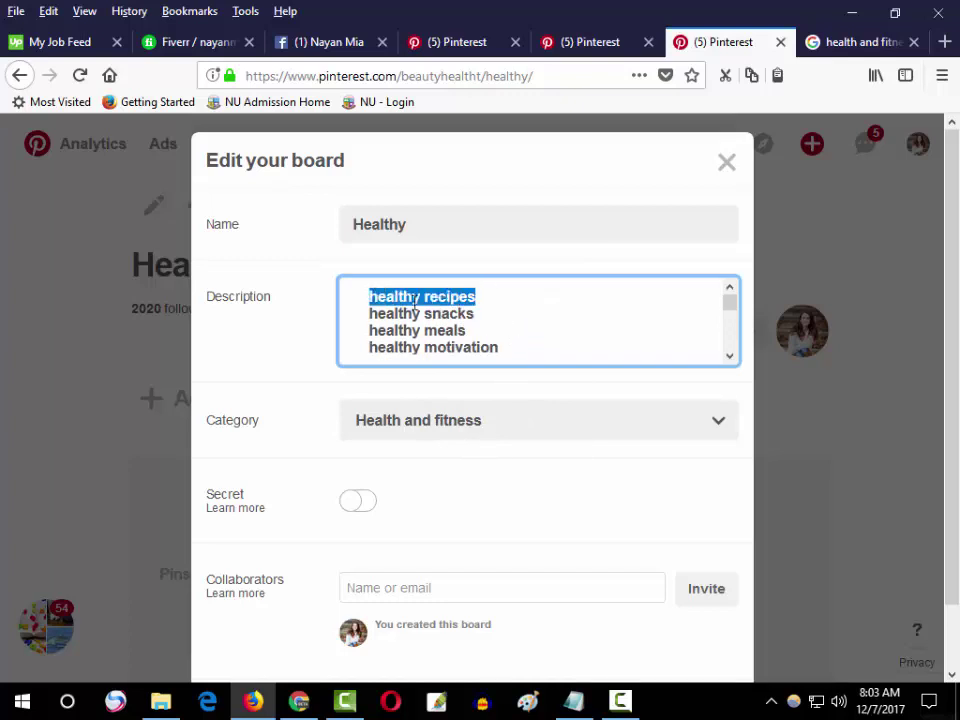
left_click(479, 316)
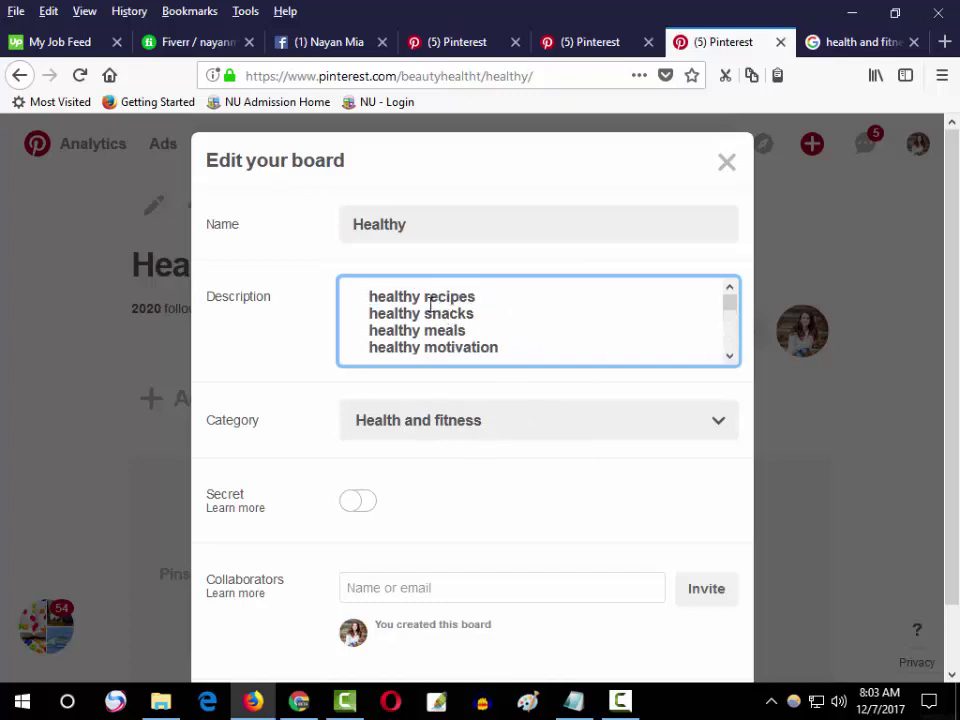
left_click_drag(430, 302, 472, 349)
scroll(474, 341, "down", 2)
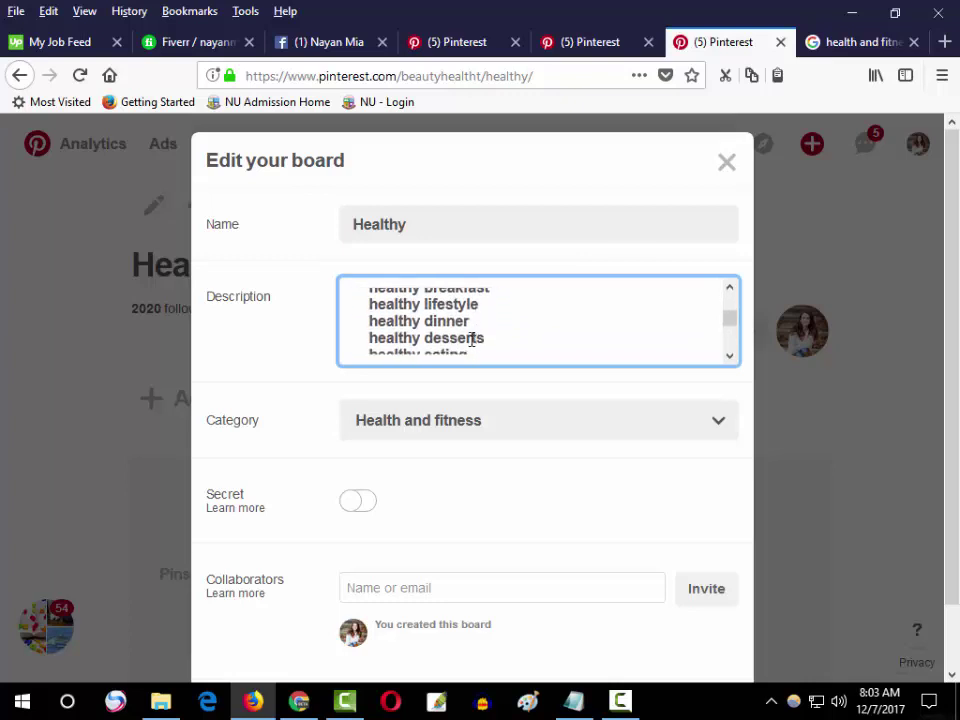
left_click_drag(401, 320, 508, 347)
scroll(510, 345, "down", 4)
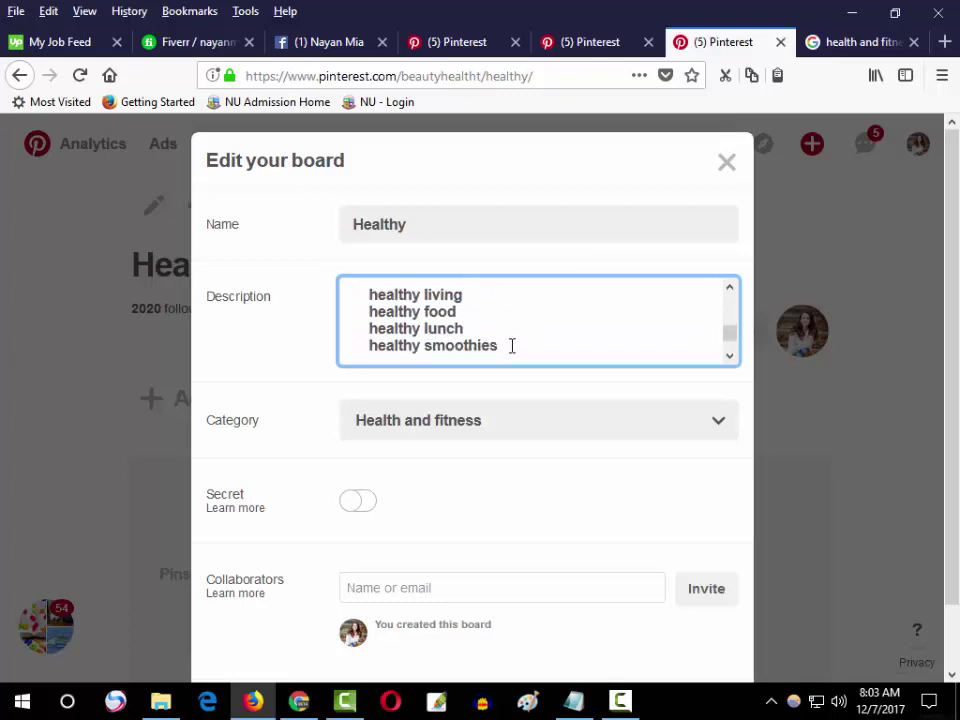
scroll(490, 343, "up", 4)
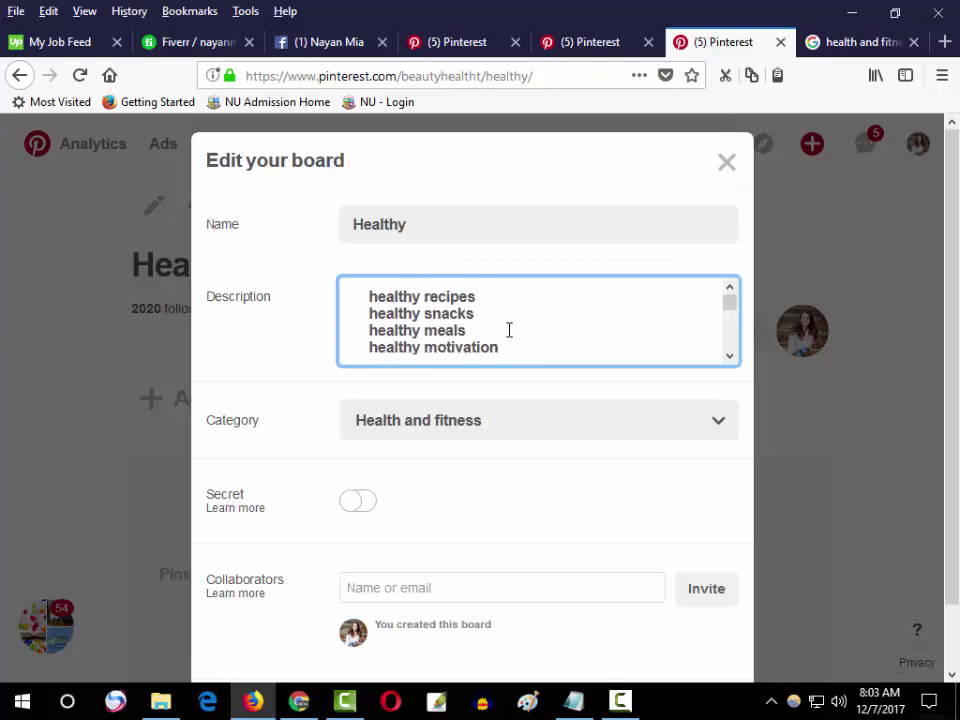
left_click_drag(425, 314, 499, 347)
left_click(499, 334)
scroll(499, 334, "down", 4)
Step: Add the opening line "Welcome to our Healthy Board!" above the search terms in the description, followed by a blank line
scroll(502, 337, "up", 1)
scroll(417, 333, "up", 3)
key("Return")
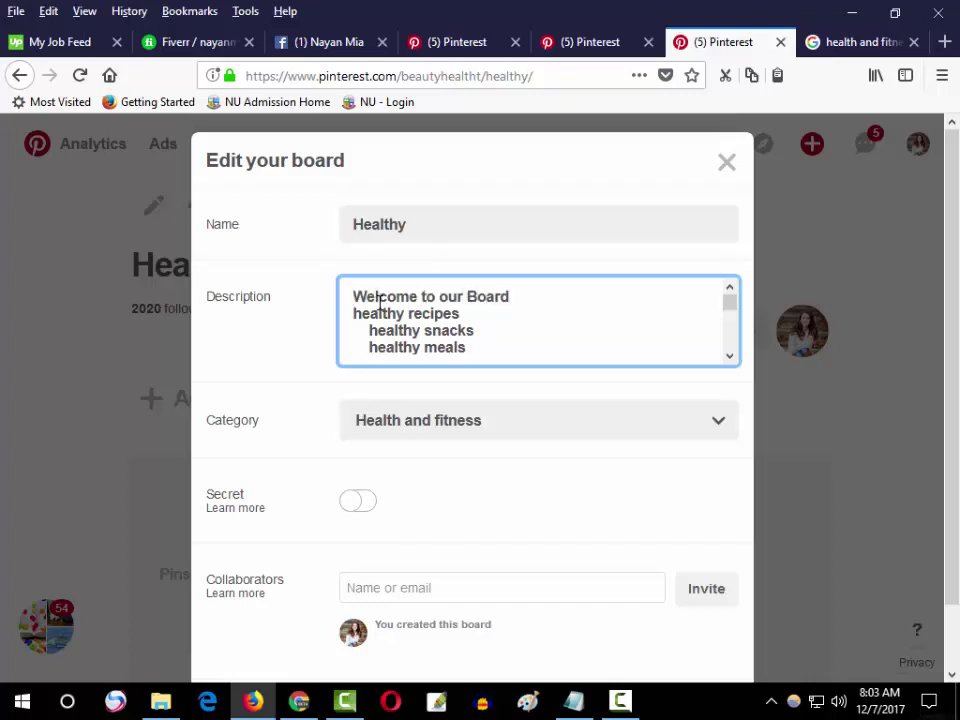
key("Return")
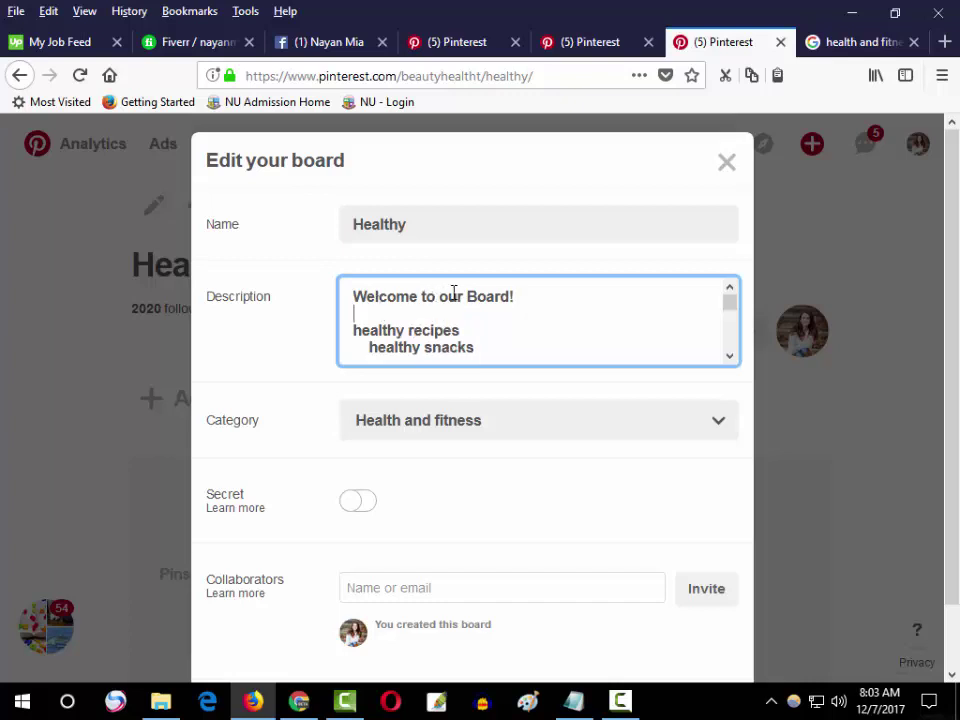
type("Healthy")
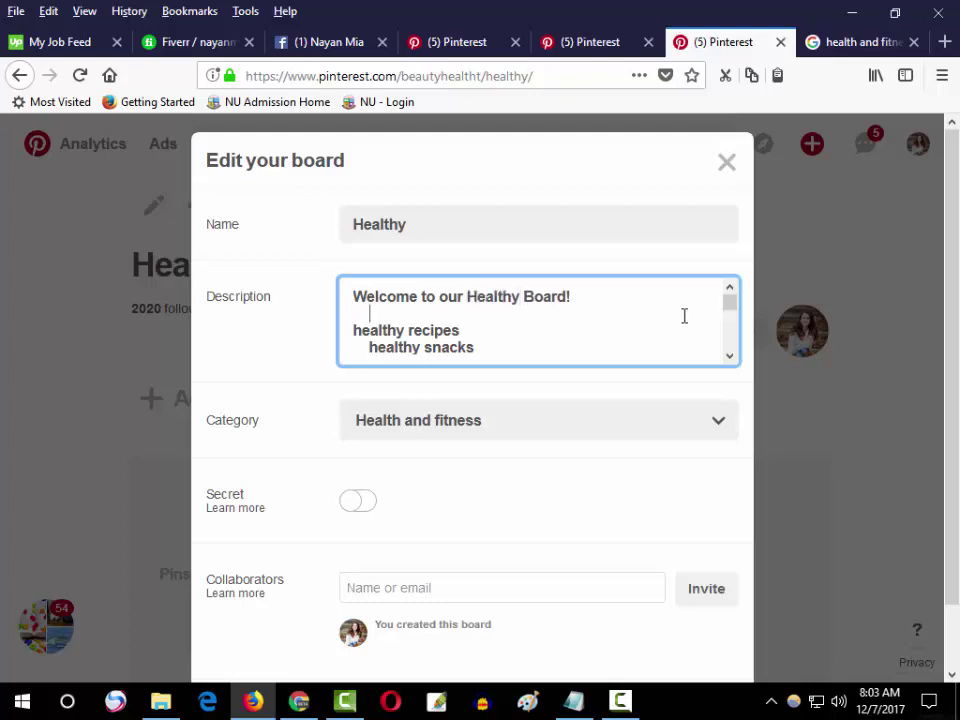
Step: End the description, after a blank line, with the lines "Don't miss to check our out Website." and "Thanks a lot!"
scroll(724, 340, "down", 4)
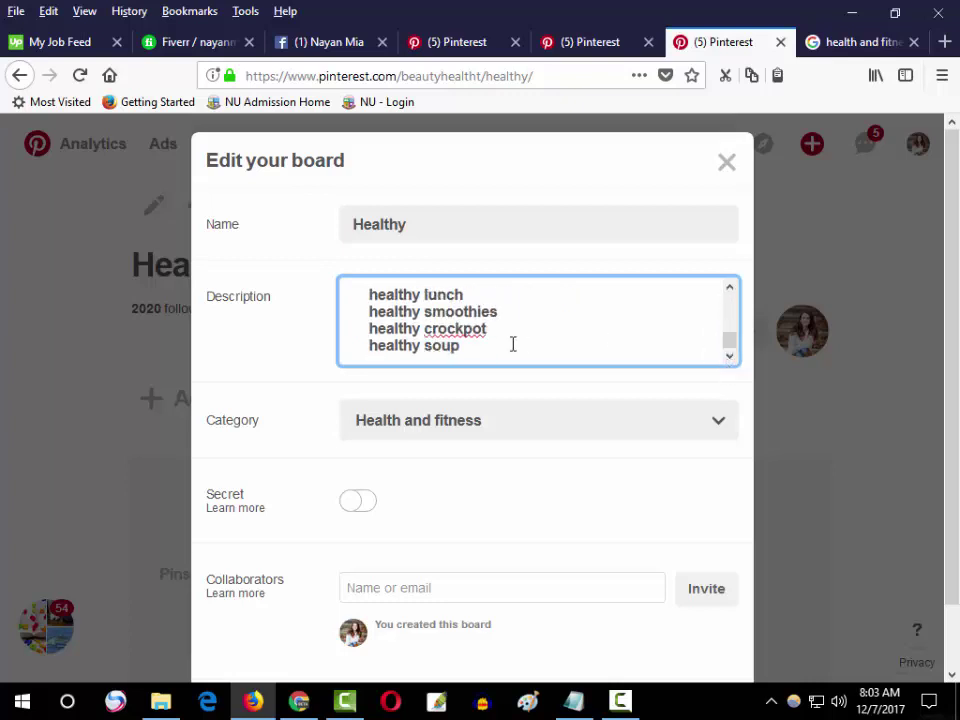
left_click(483, 338)
key("Return")
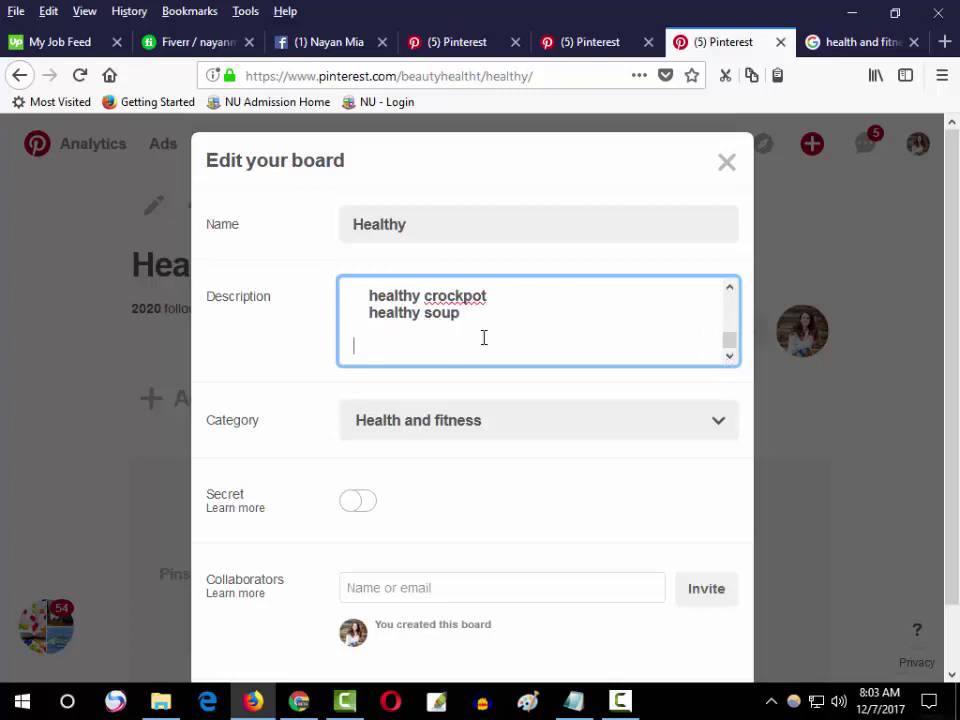
type("D")
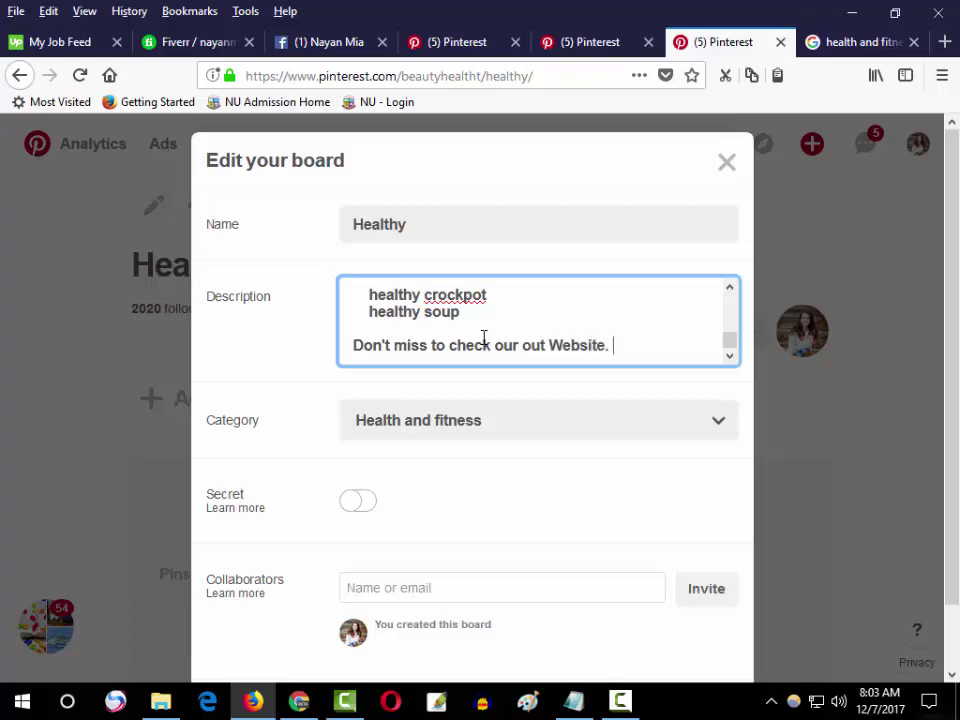
key("Return")
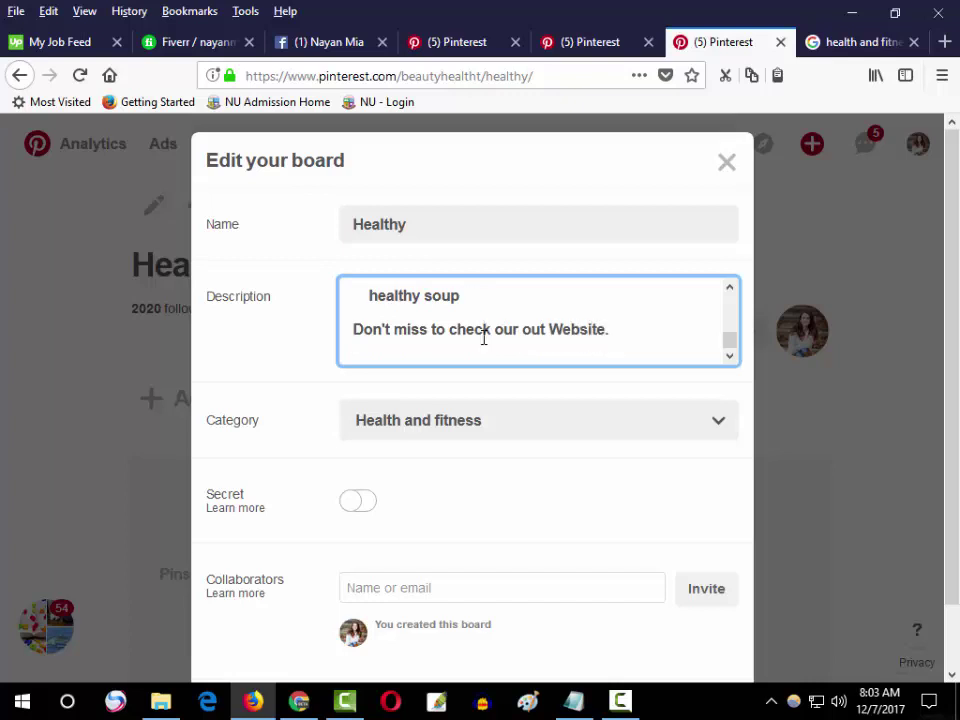
type("Thanks a lot!")
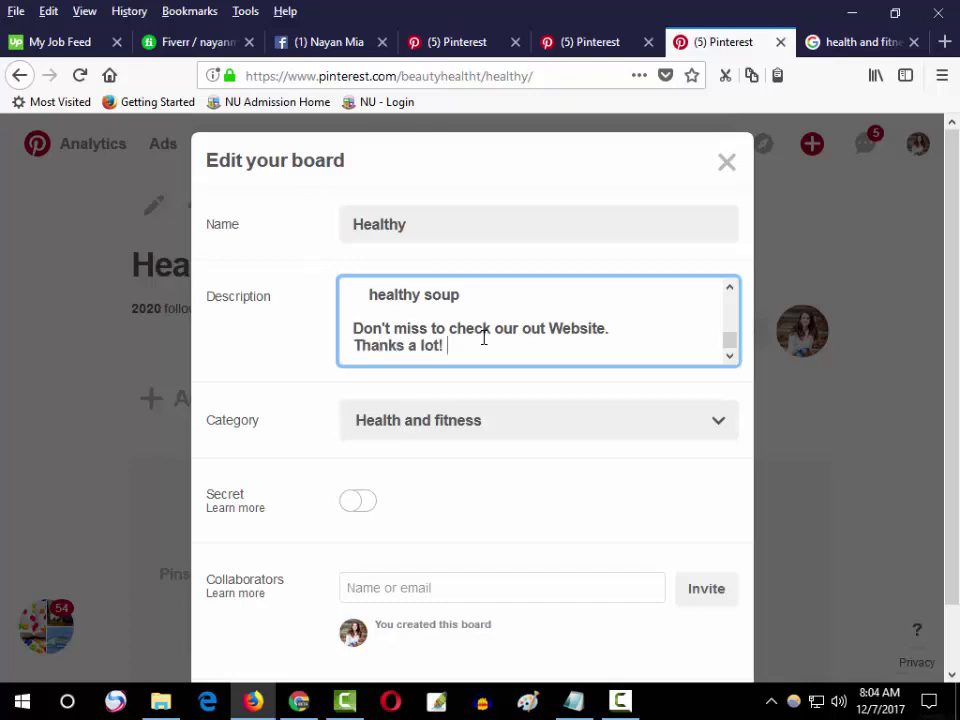
Step: Check the board's category and save the edited settings with the new description
scroll(467, 347, "down", 1)
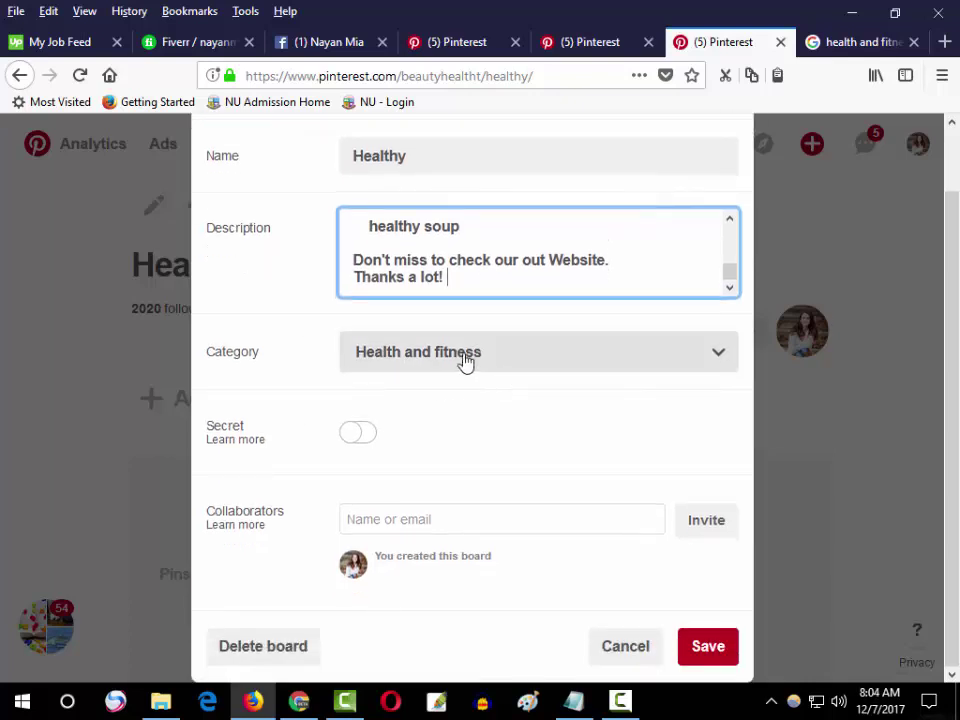
left_click(465, 362)
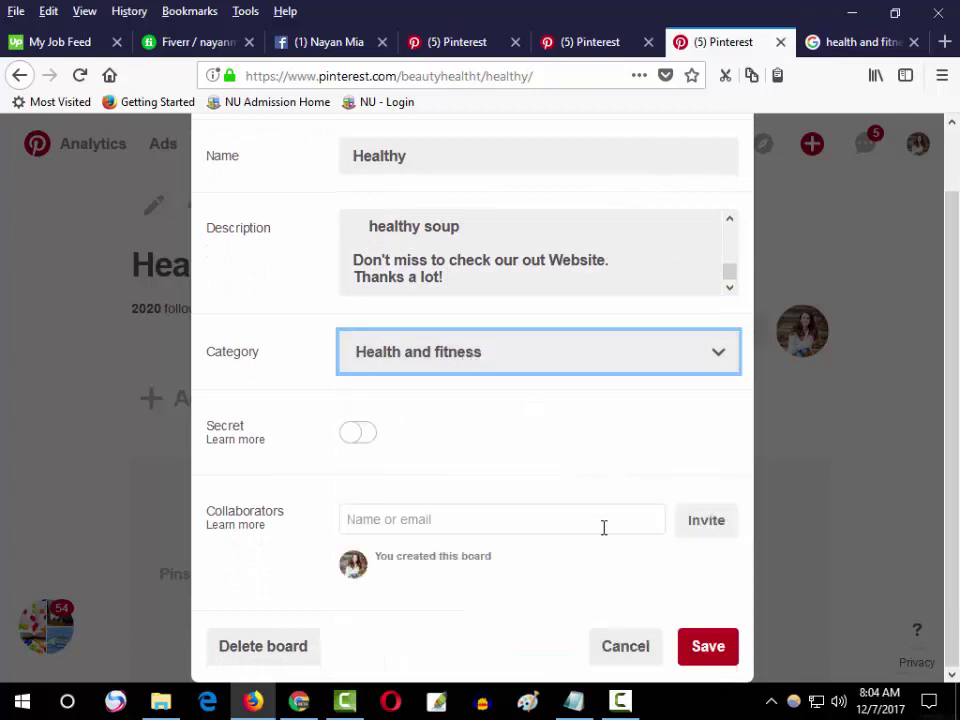
scroll(605, 530, "up", 1)
scroll(625, 560, "down", 1)
left_click(709, 649)
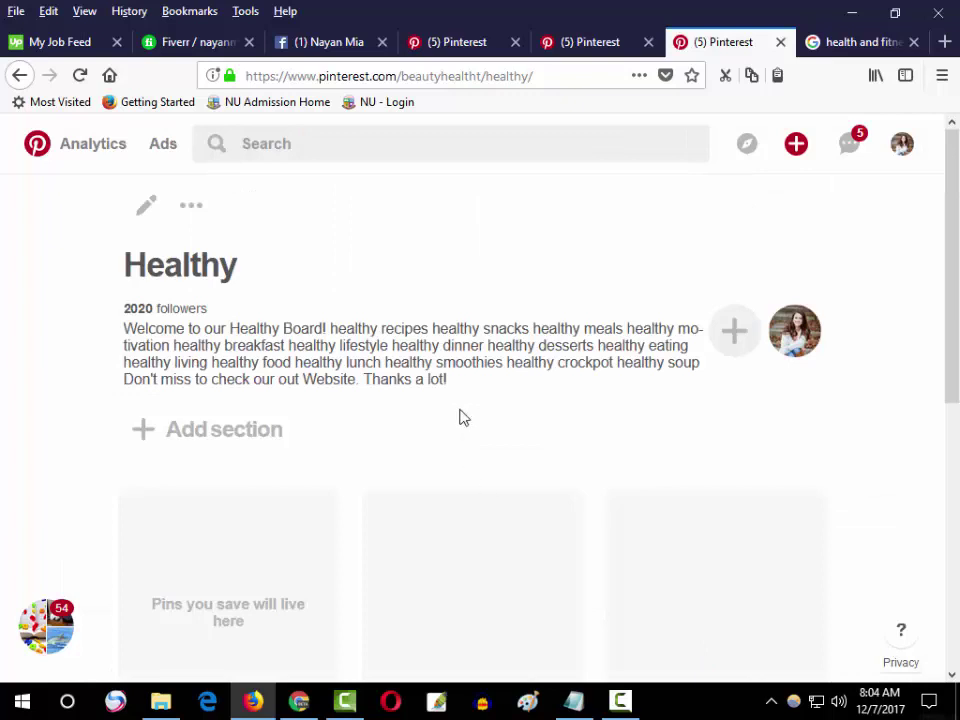
Step: Review the saved description on the Healthy board page, including its welcome line, search terms and closing lines
scroll(268, 340, "down", 2)
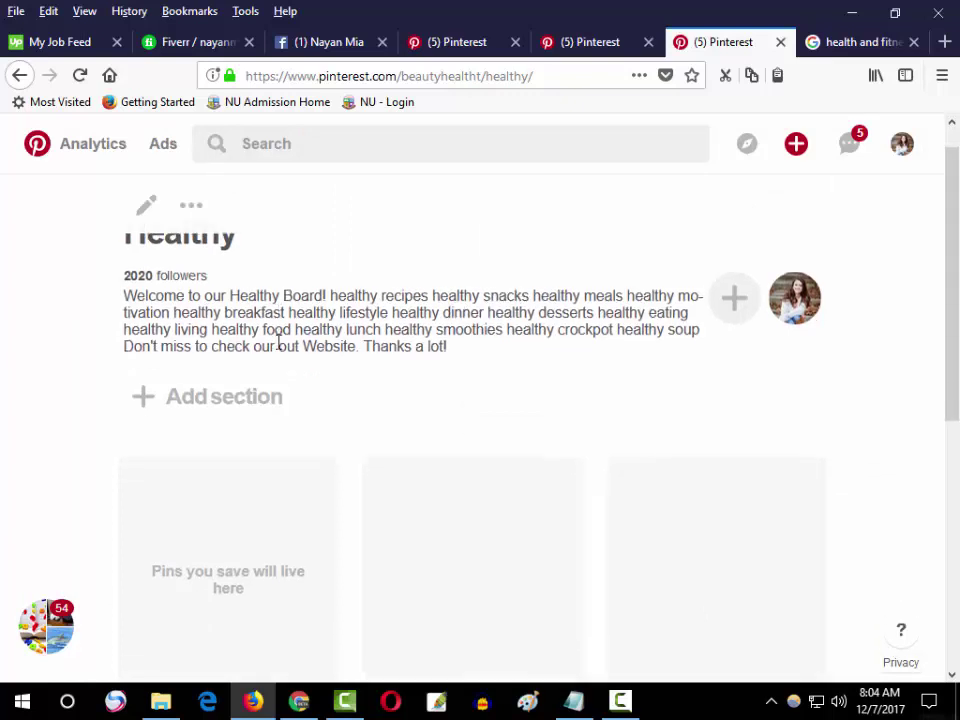
scroll(287, 340, "up", 2)
left_click_drag(443, 378, 325, 350)
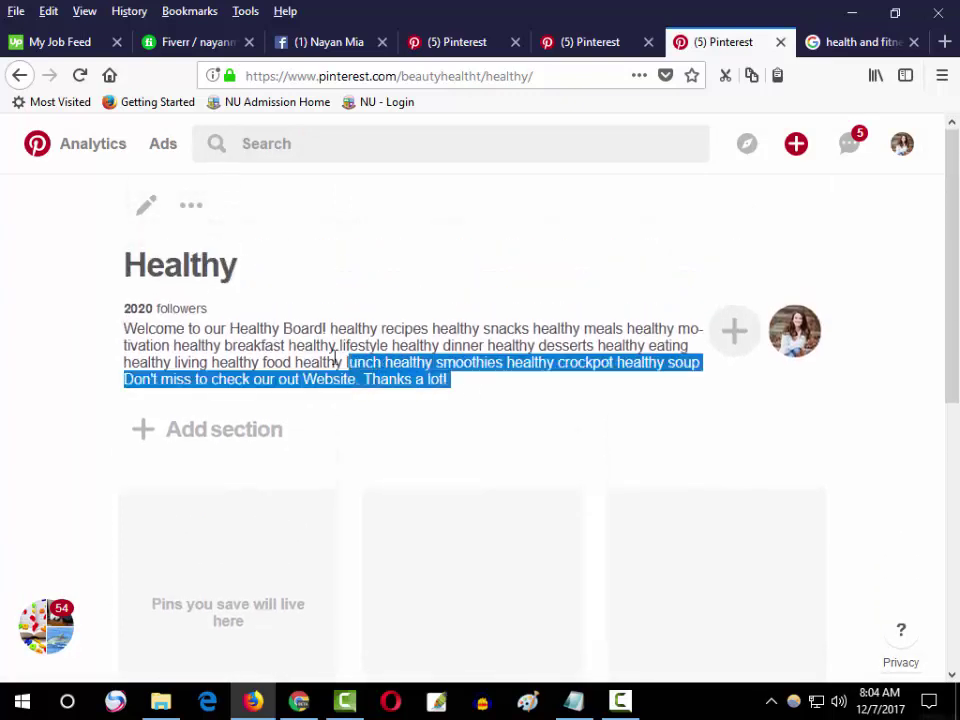
left_click(299, 349)
mouse_move(221, 329)
left_mouse_down()
mouse_move(466, 347)
mouse_move(454, 399)
mouse_move(396, 377)
mouse_move(130, 330)
left_mouse_up()
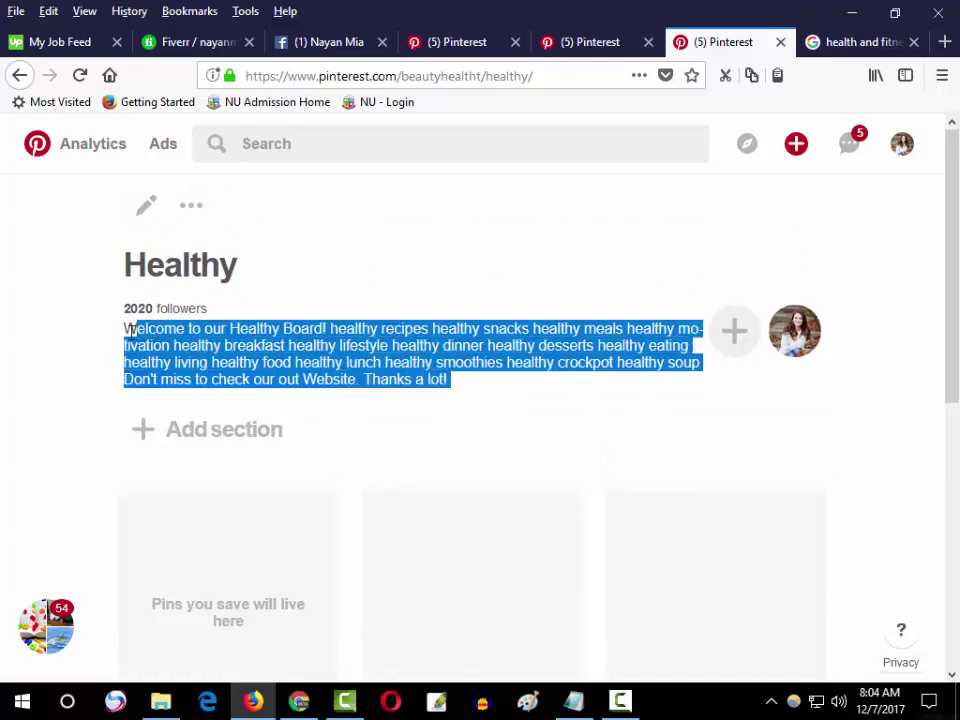
left_click(198, 337)
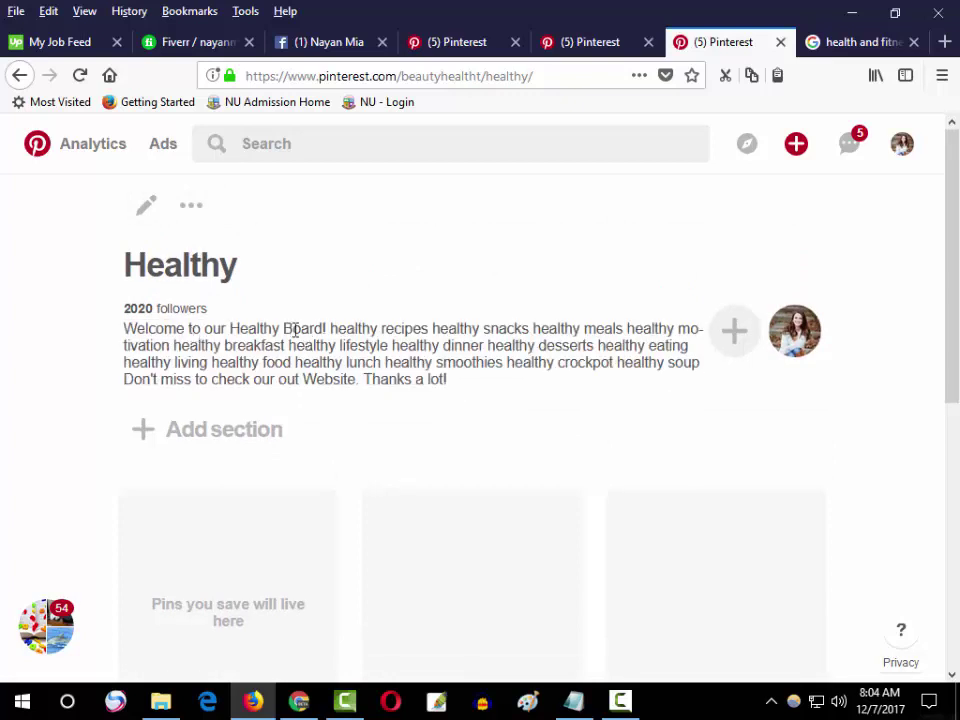
left_click_drag(285, 330, 470, 345)
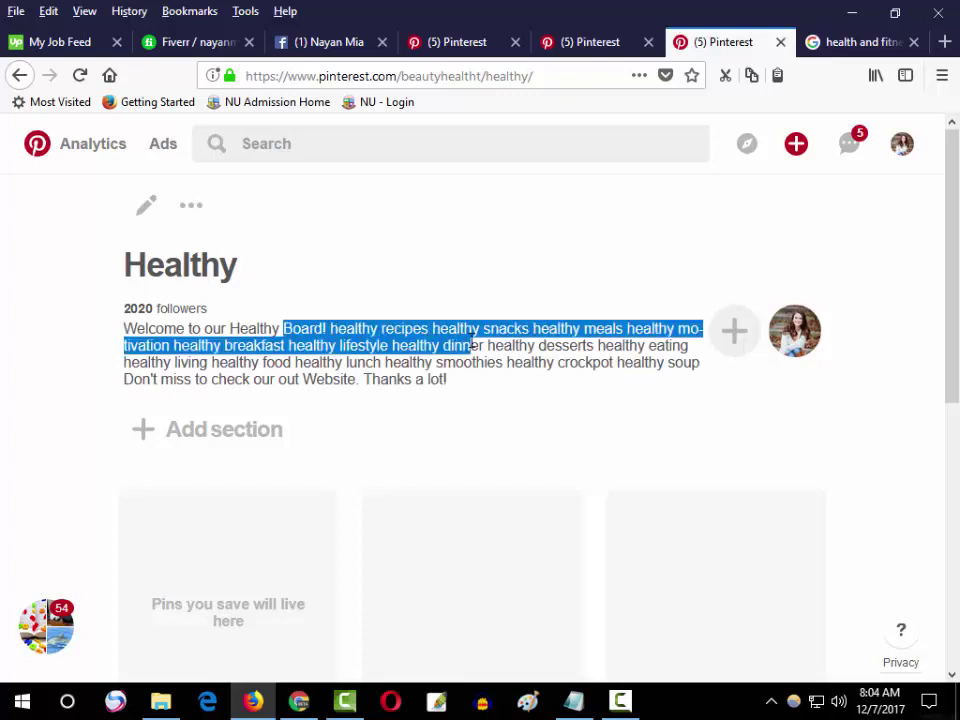
left_click_drag(465, 390, 366, 346)
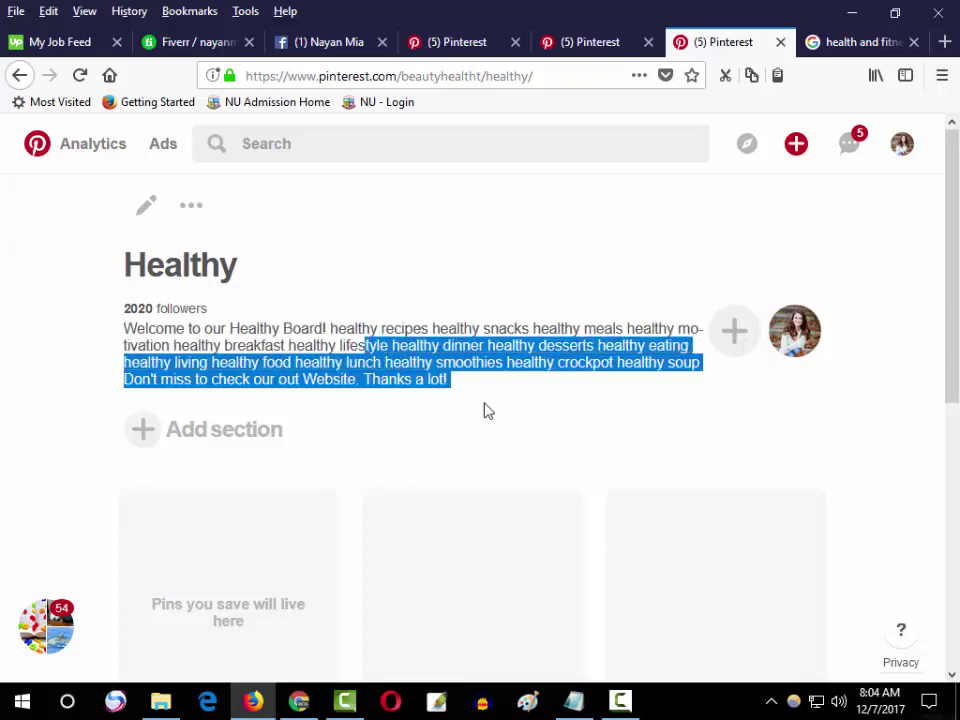
mouse_move(461, 388)
left_mouse_down()
mouse_move(392, 345)
mouse_move(368, 345)
mouse_move(413, 362)
left_mouse_up()
left_click(368, 338)
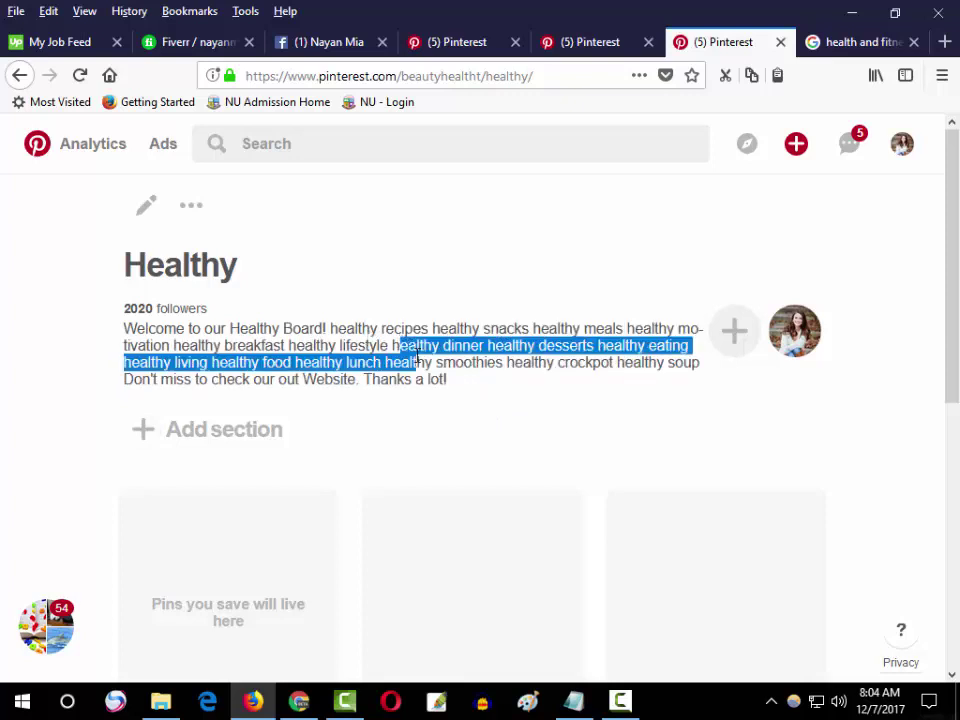
left_click(412, 355)
left_click_drag(310, 329, 368, 347)
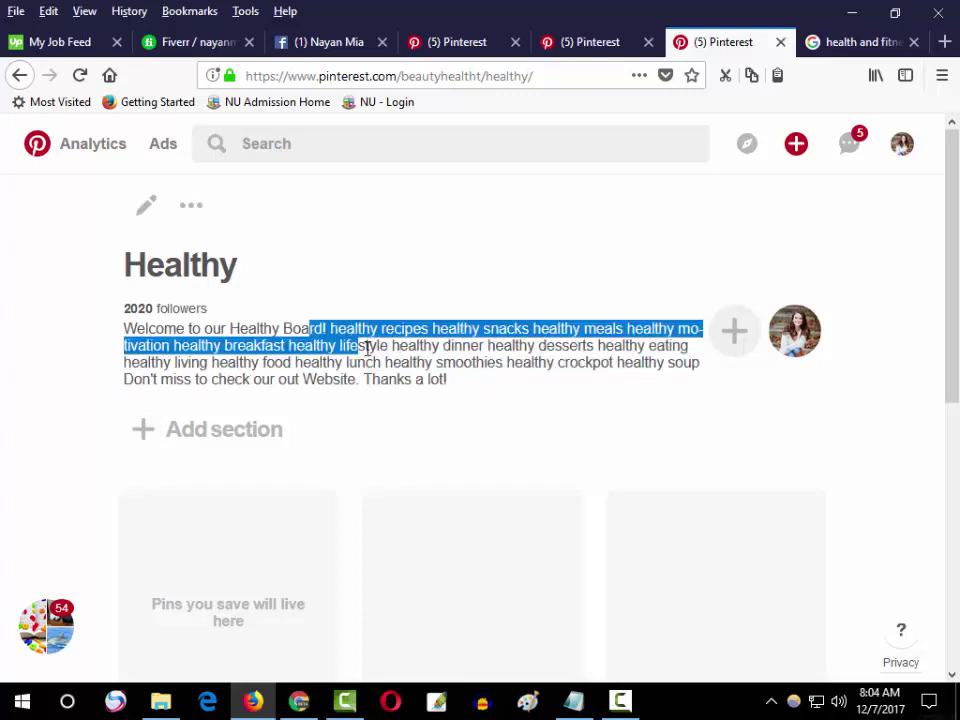
left_click(362, 346)
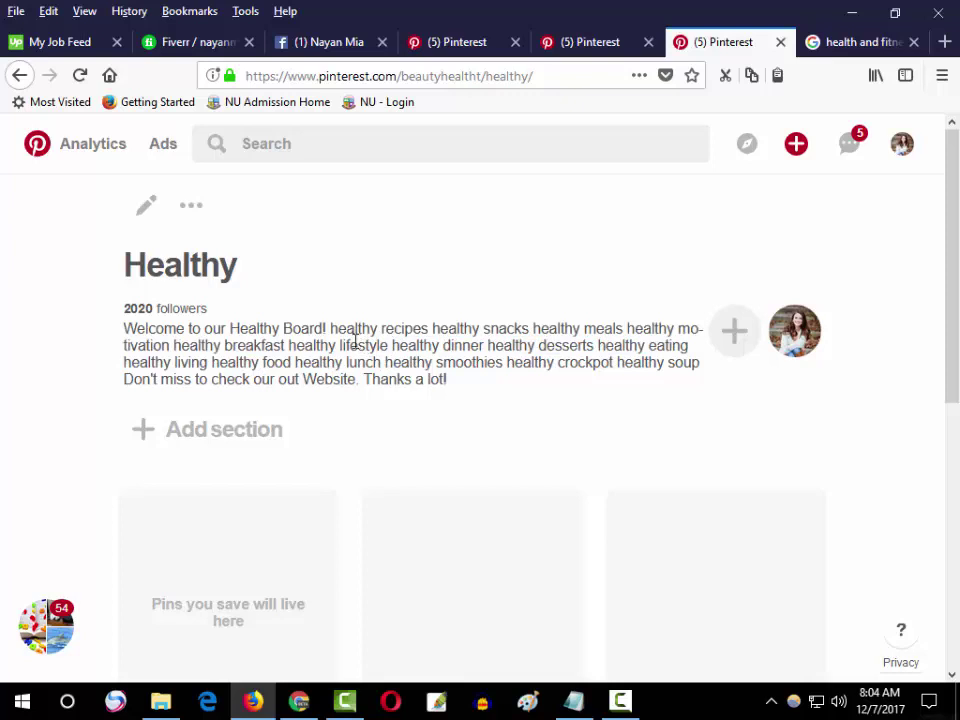
left_click_drag(310, 329, 328, 345)
left_click(285, 334)
Step: Return to the profile's Pins page and look over the account options and the pin creation choices
left_click(460, 42)
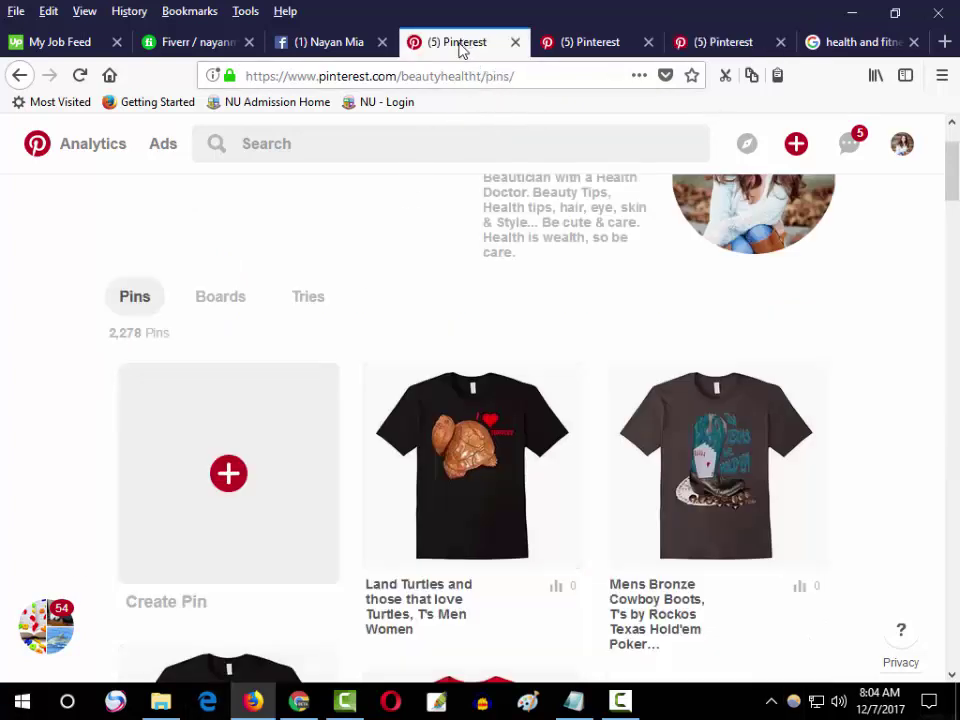
scroll(880, 200, "up", 2)
left_click(902, 147)
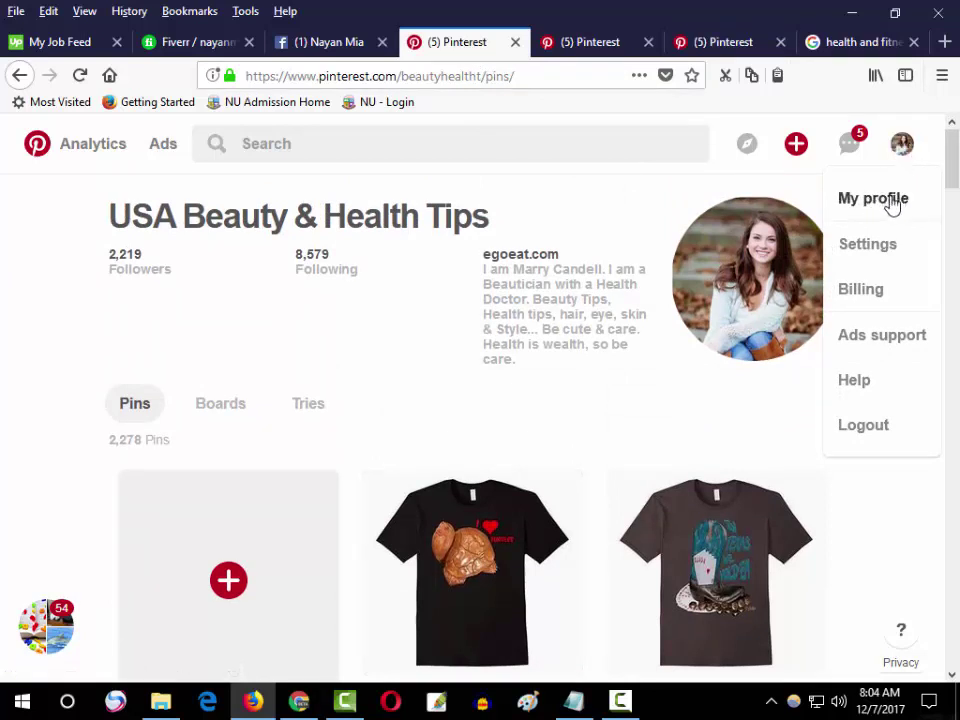
left_click(378, 323)
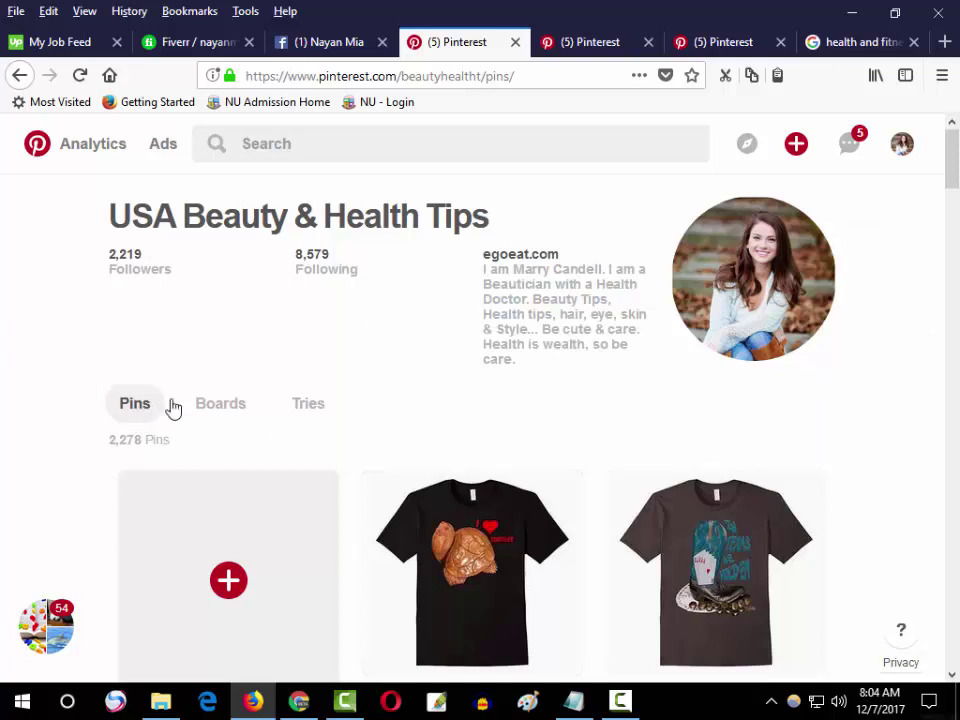
scroll(330, 426, "down", 4)
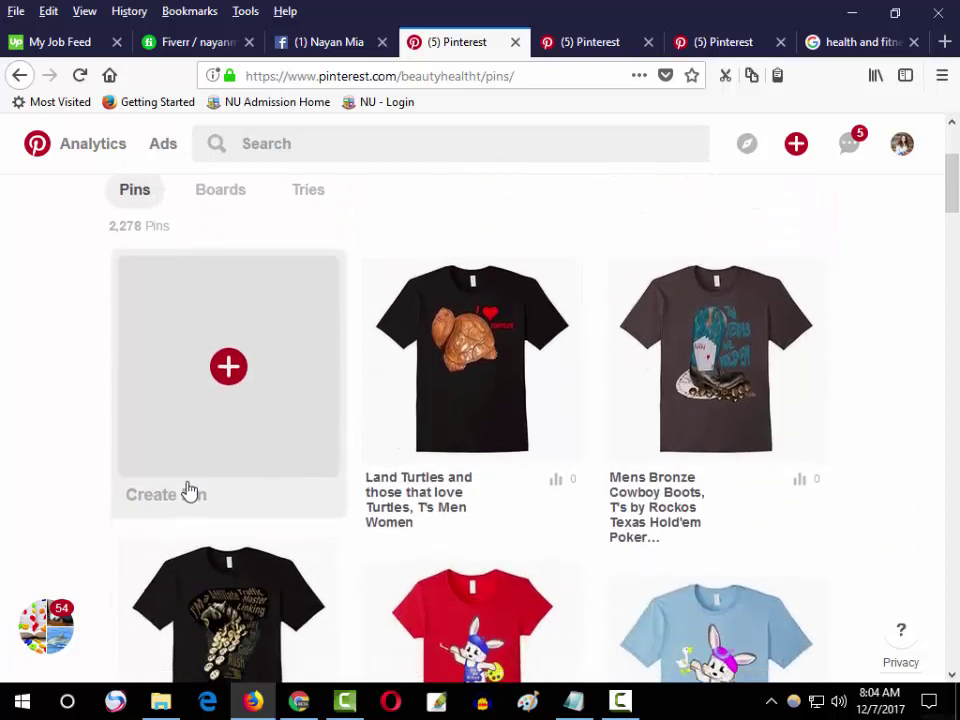
scroll(236, 484, "up", 2)
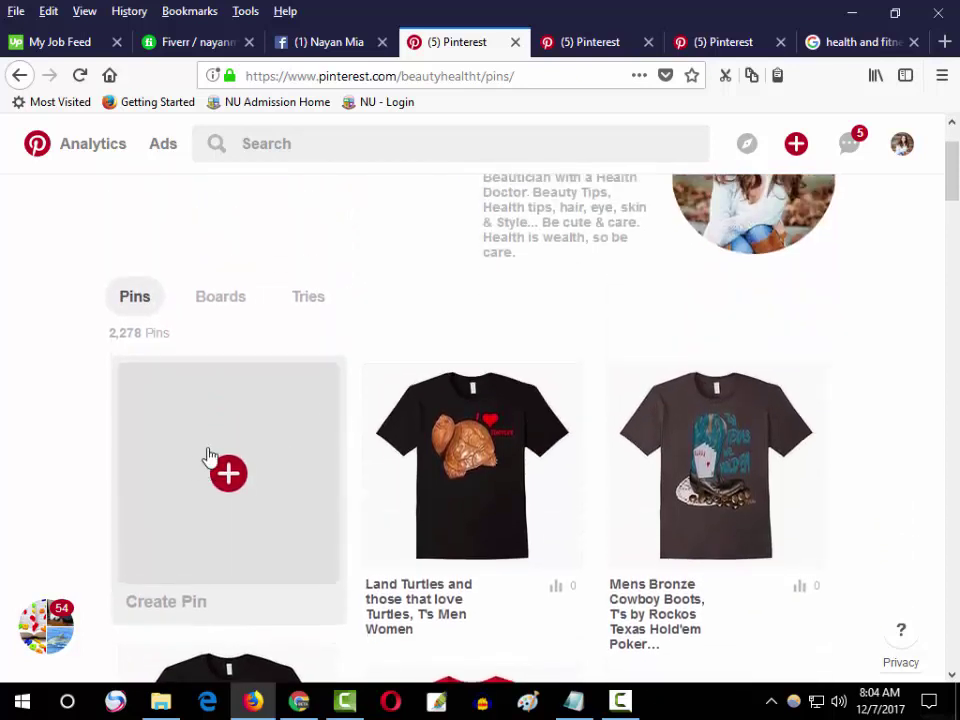
scroll(210, 455, "up", 2)
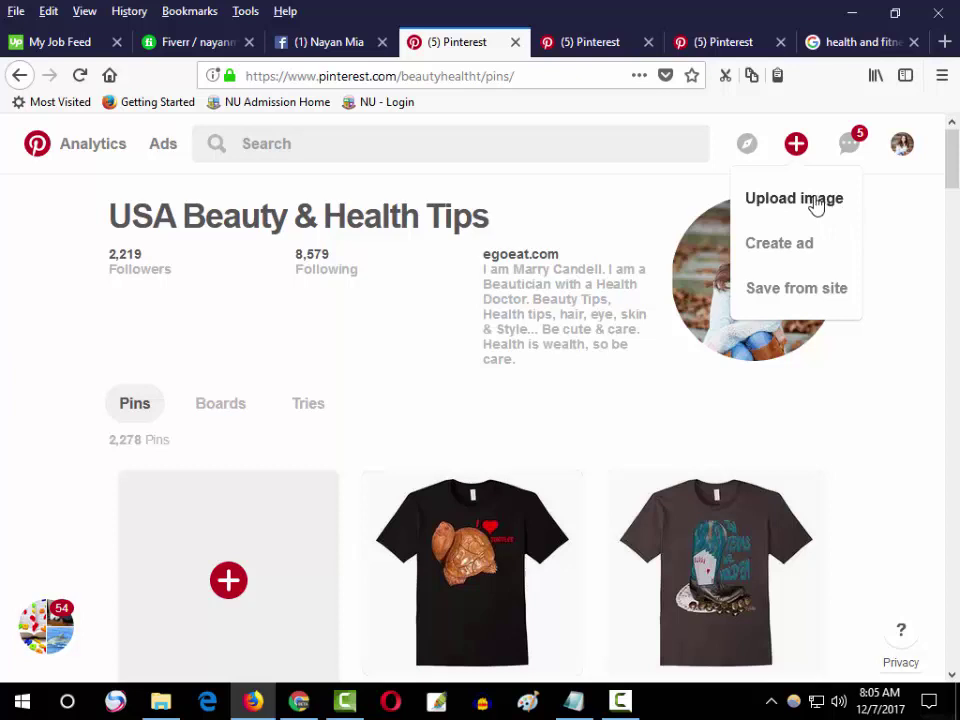
Step: Start creating a new pin from the Pins page, saving its image from your device
left_click(249, 596)
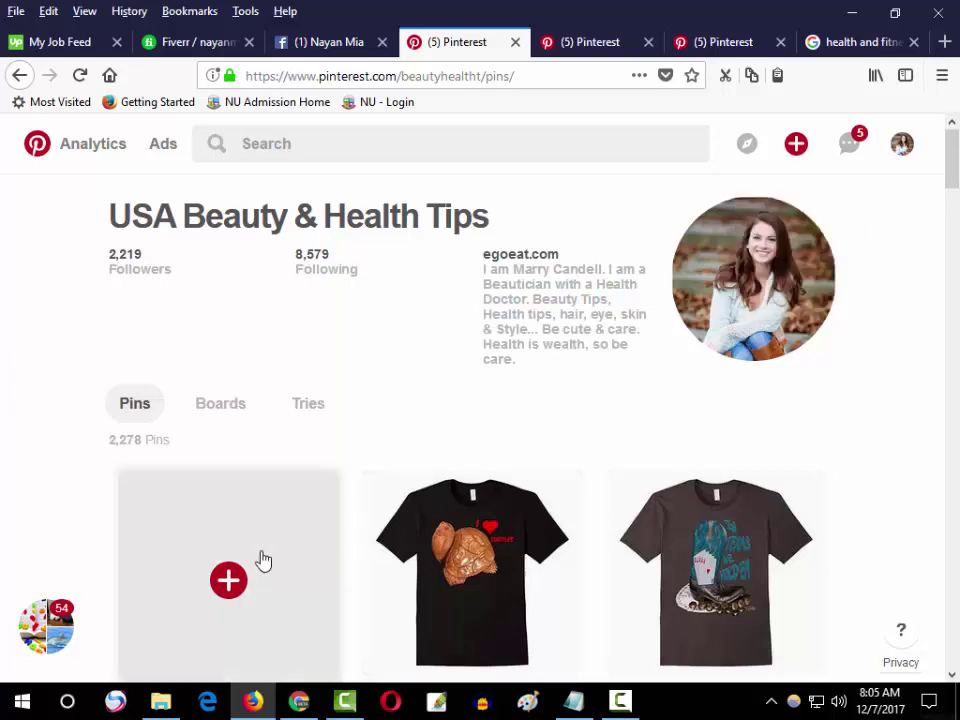
scroll(266, 529, "down", 3)
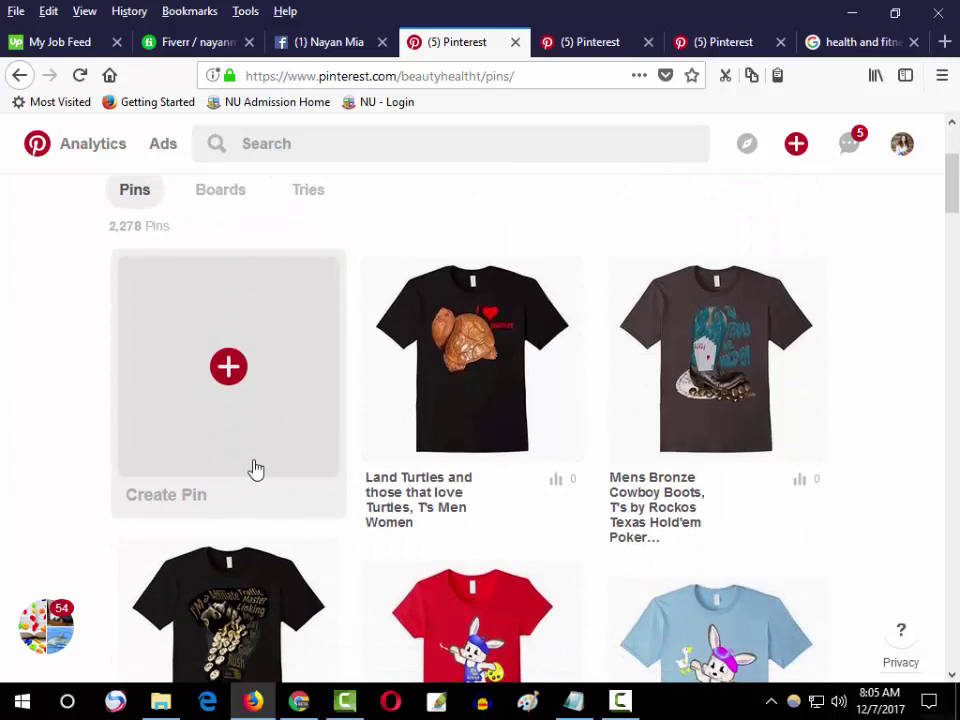
left_click(217, 403)
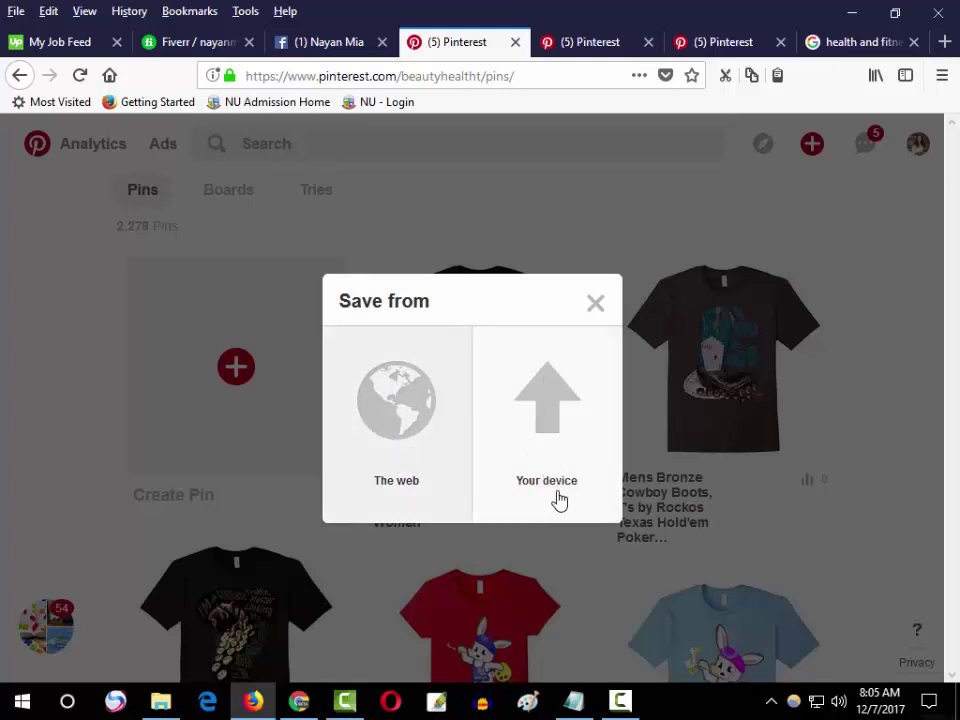
left_click(559, 418)
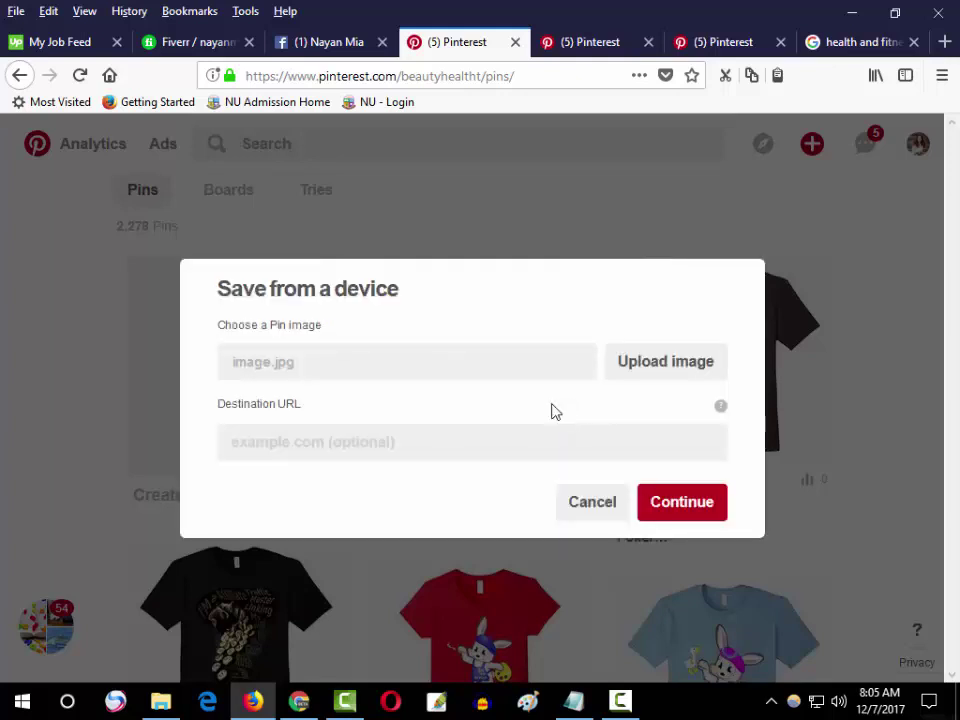
Step: Upload 1.jpg from the First folder inside Fiverr > 77 > 1st as the pin image
left_click(354, 370)
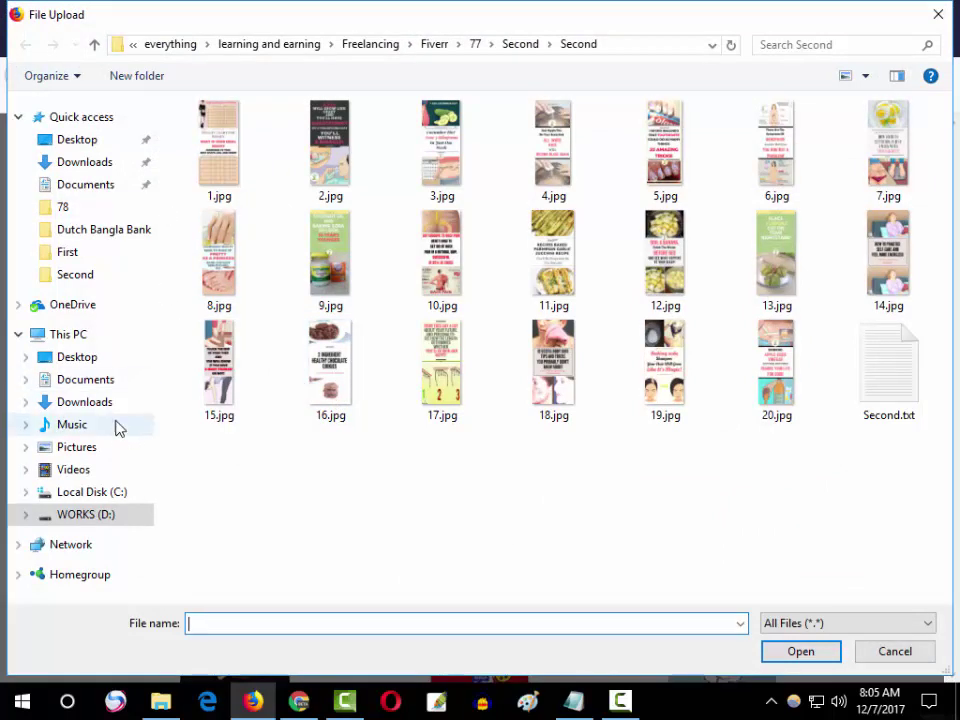
left_click(520, 44)
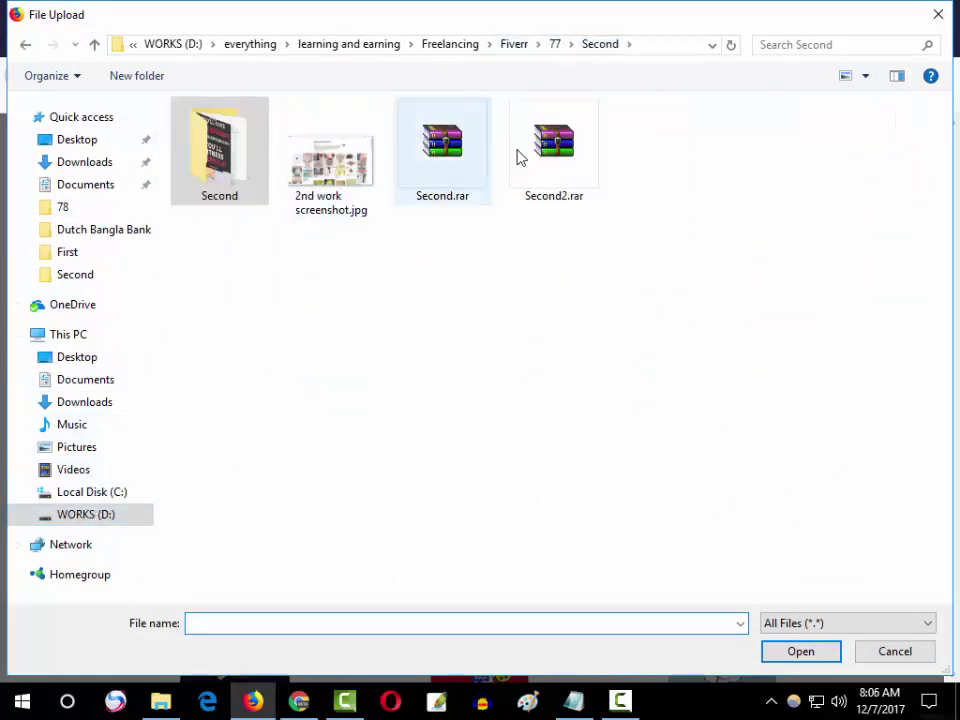
left_click(555, 44)
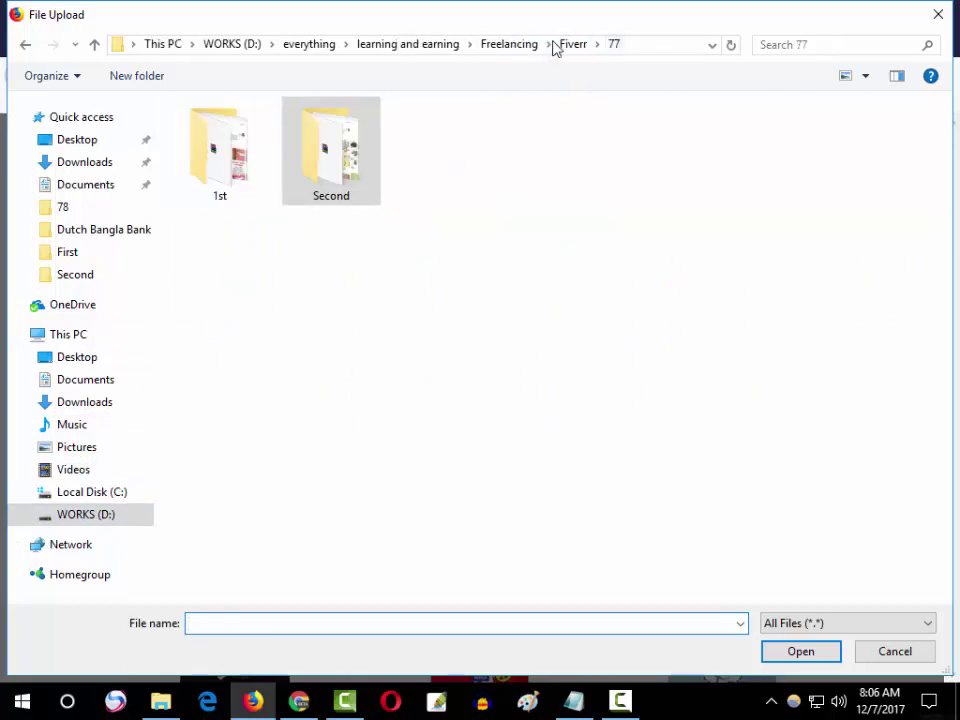
left_click(224, 157)
double_click(224, 157)
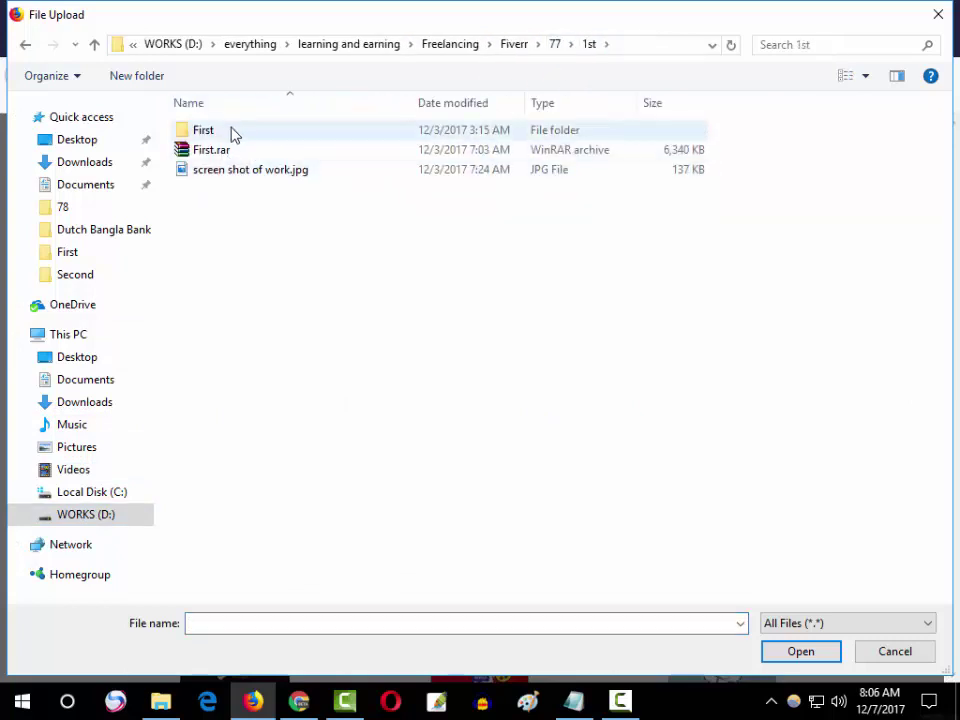
double_click(231, 133)
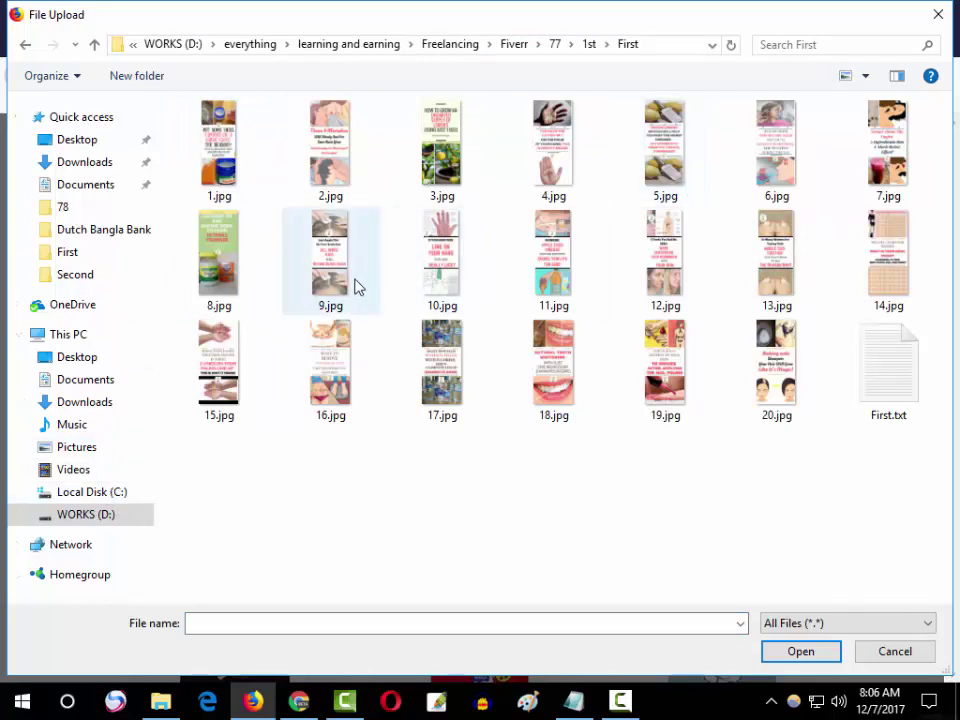
left_click(240, 160)
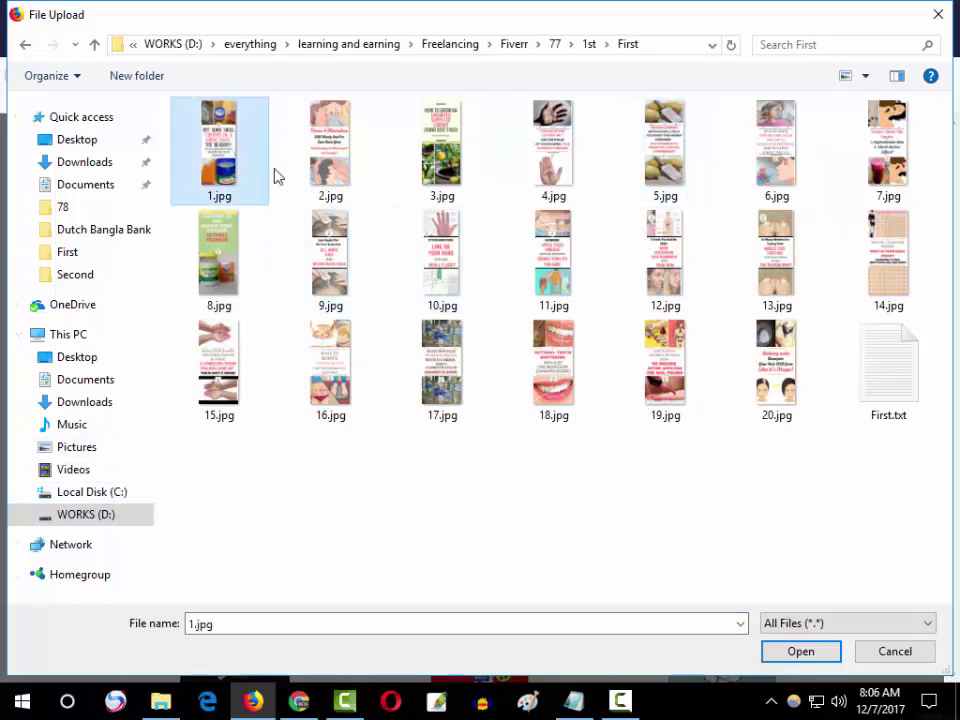
double_click(224, 148)
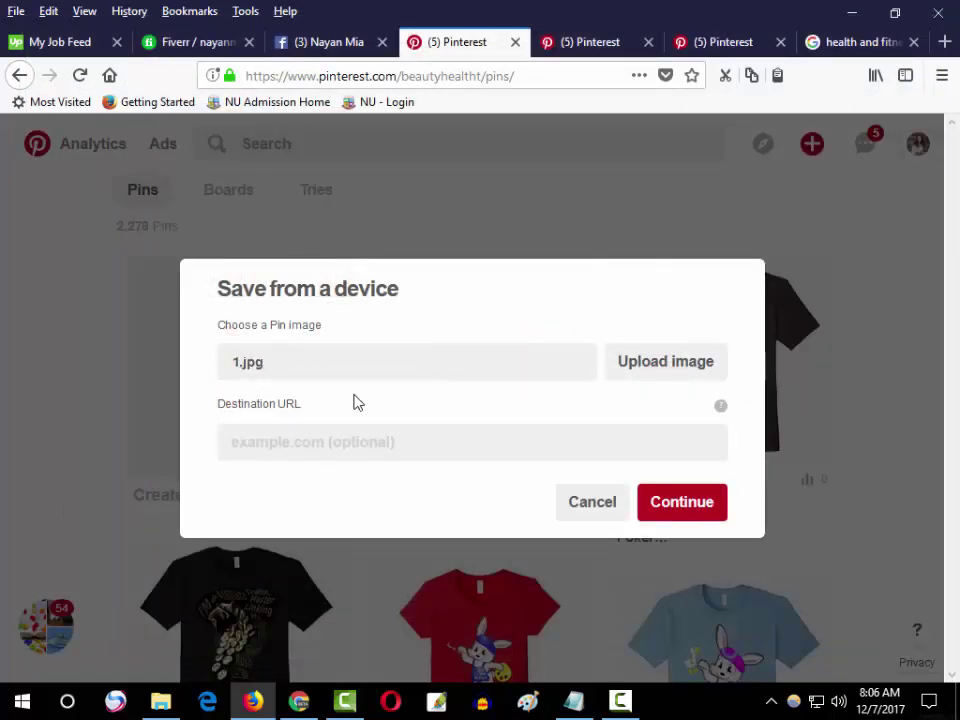
left_click(331, 443)
left_click_drag(223, 404, 298, 405)
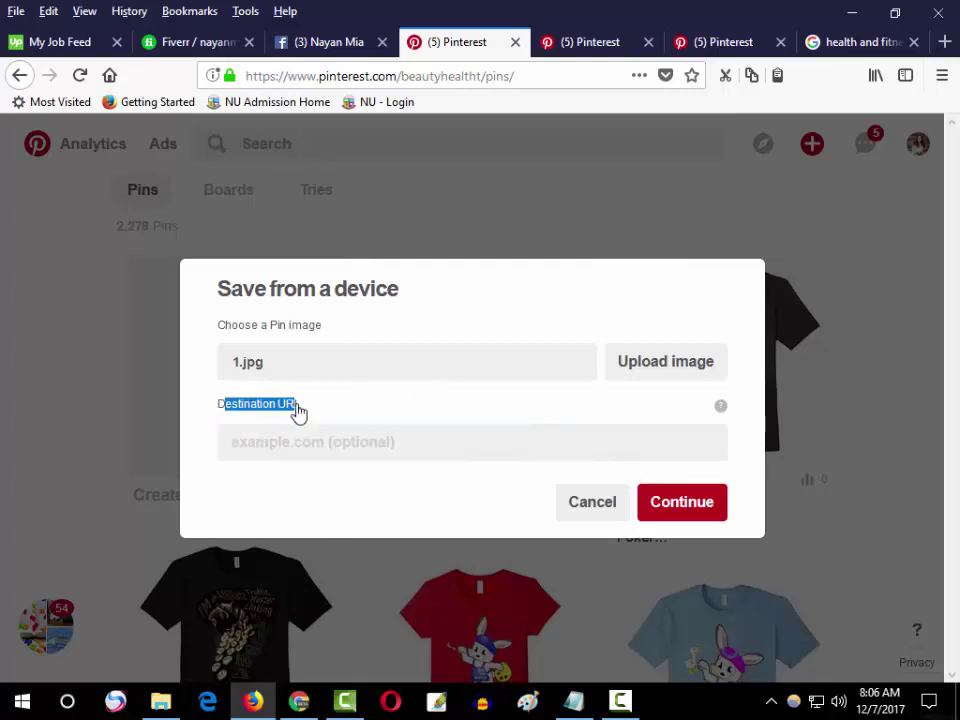
left_click(308, 440)
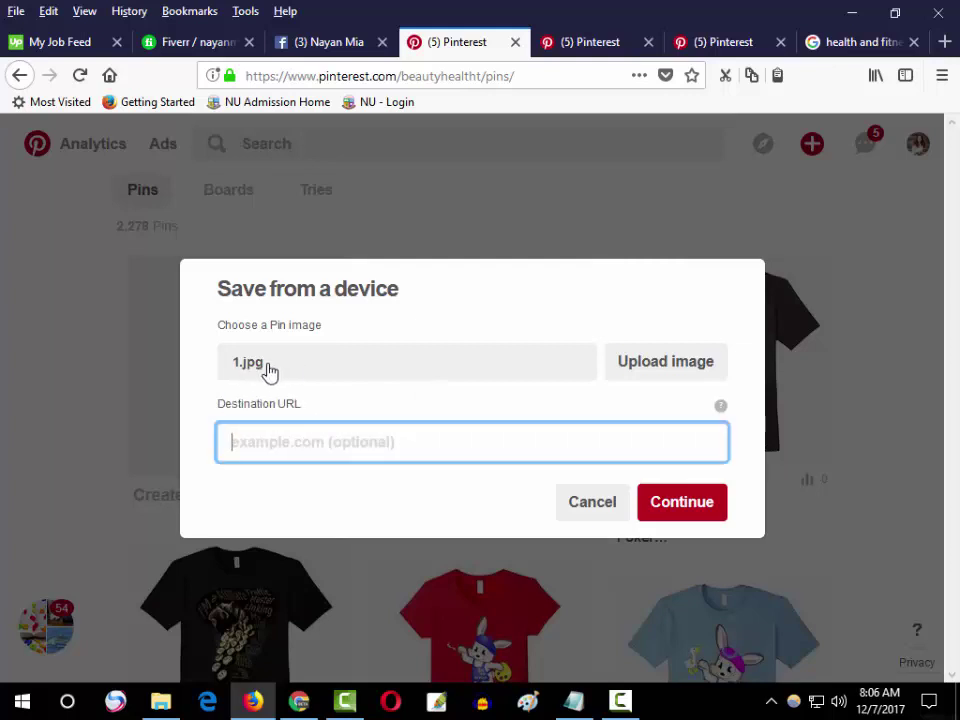
left_click(565, 41)
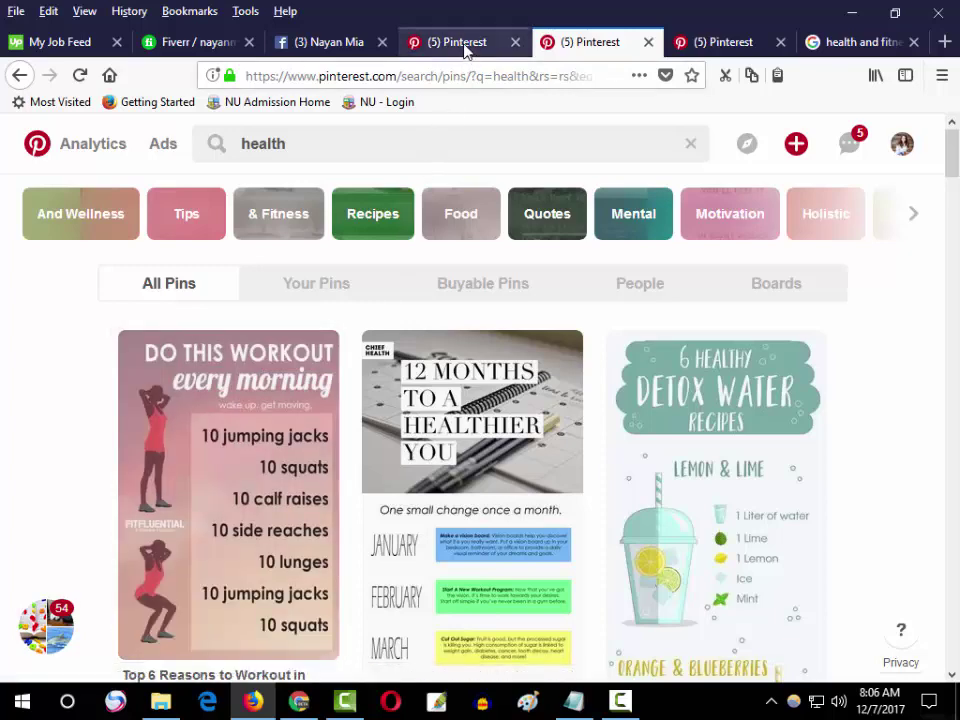
left_click(456, 41)
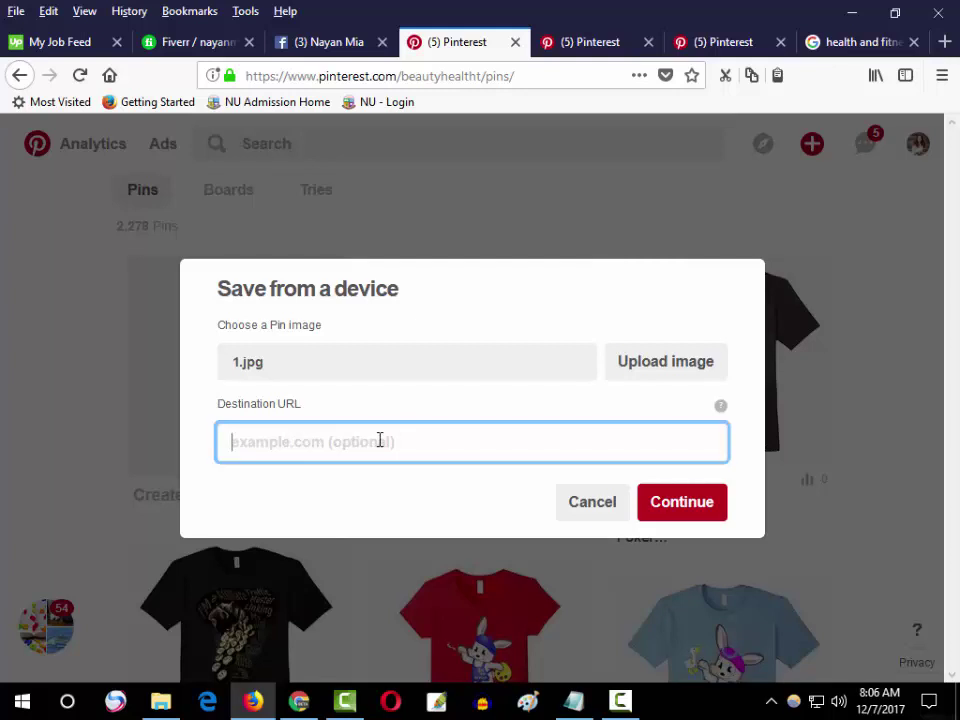
Step: Switch to First.txt in Notepad and copy the topery.com link listed under item 1, the Vicks VapoRub and garlic clove article
left_click(573, 700)
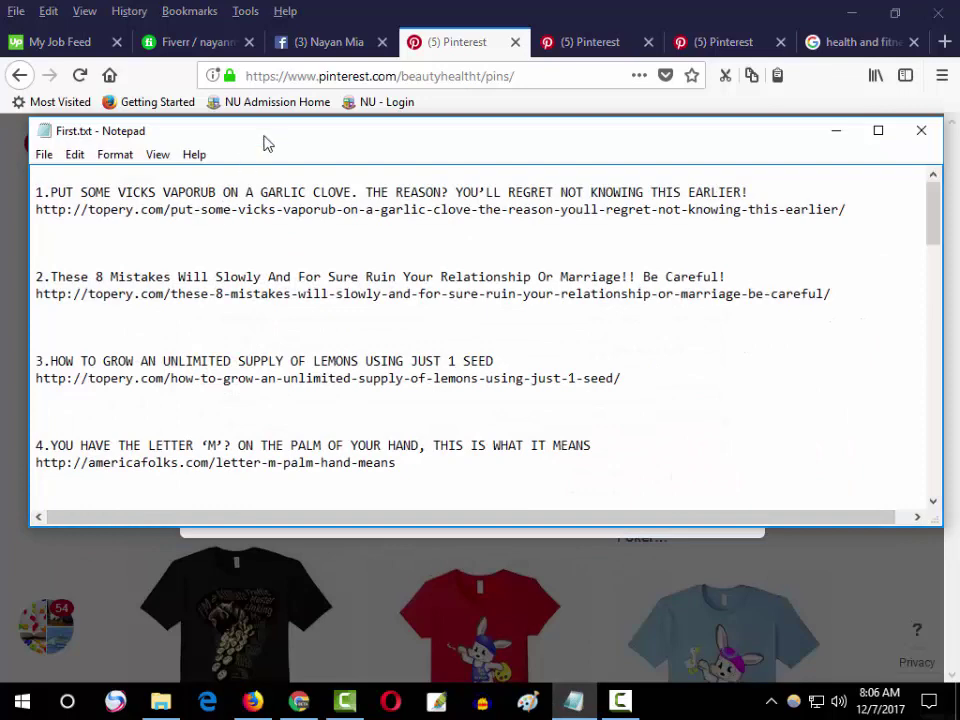
left_click_drag(265, 143, 331, 159)
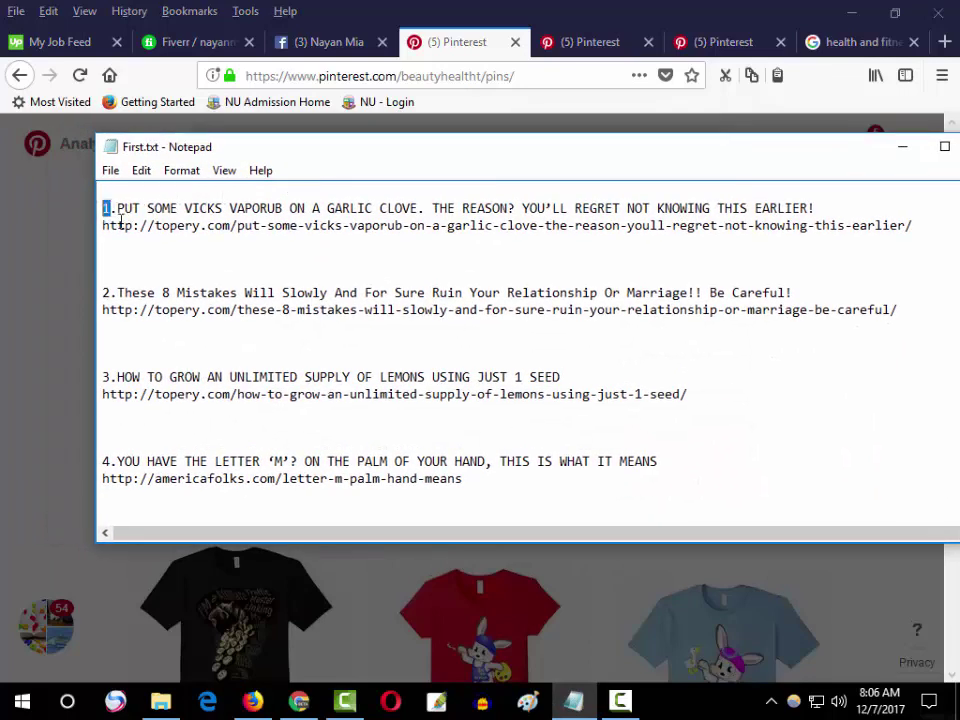
left_click(428, 45)
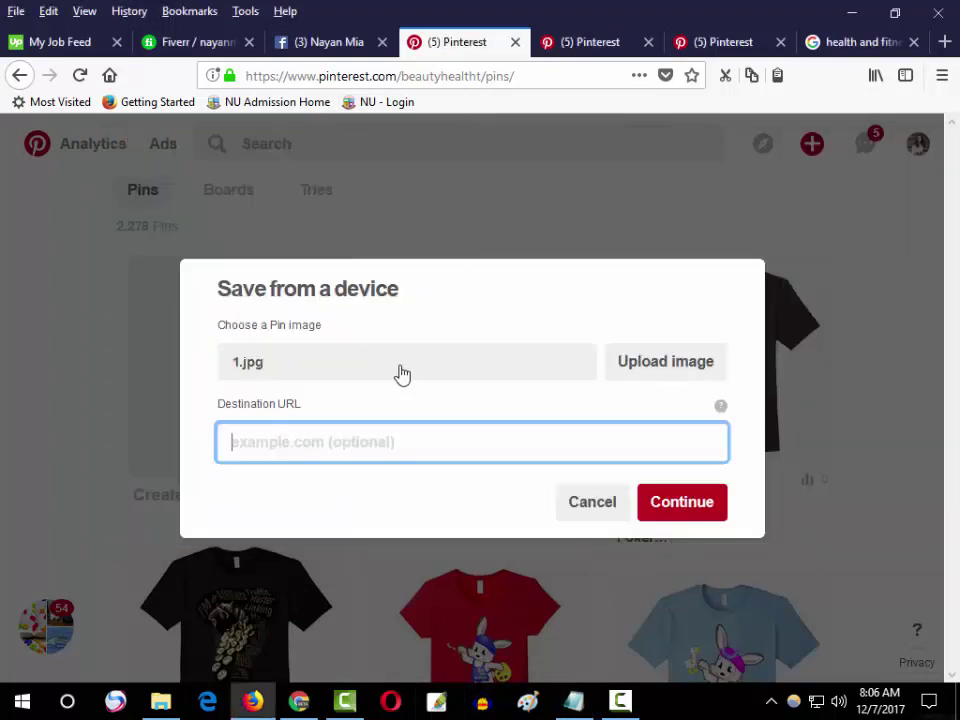
left_click(566, 702)
left_click(162, 207)
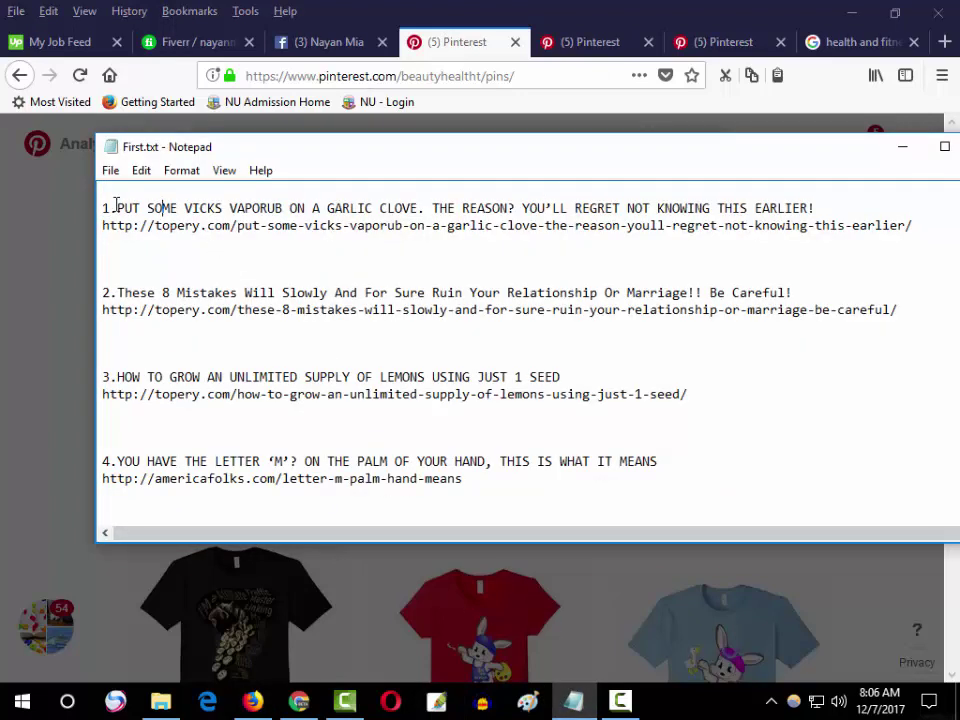
mouse_move(310, 150)
left_mouse_down()
mouse_move(204, 186)
mouse_move(214, 148)
mouse_move(333, 167)
mouse_move(300, 133)
left_mouse_up()
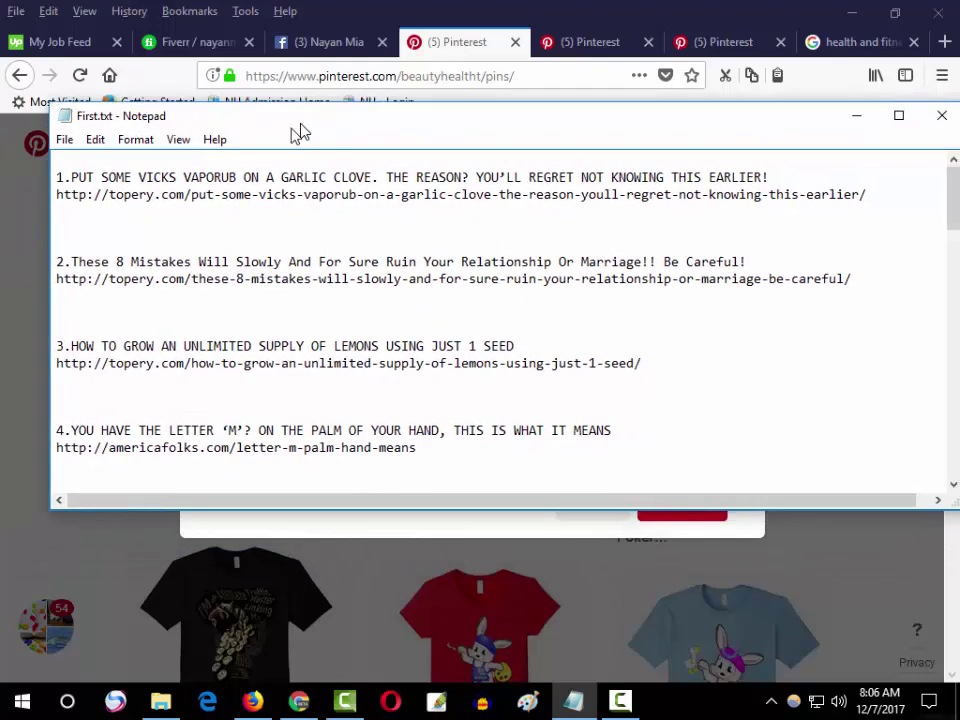
left_click_drag(57, 194, 867, 195)
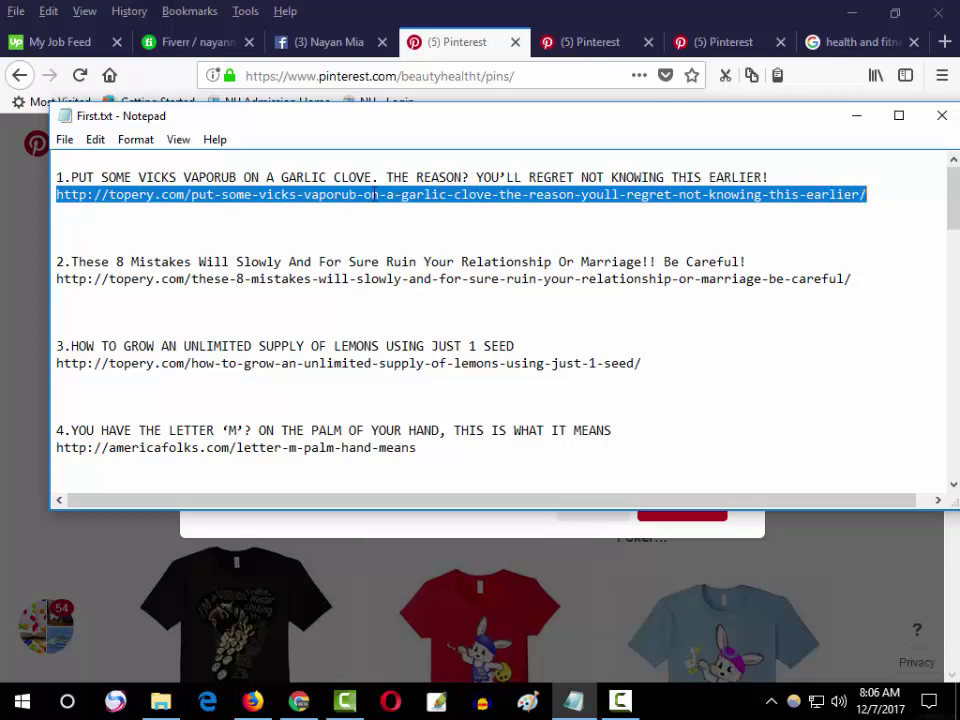
right_click(352, 194)
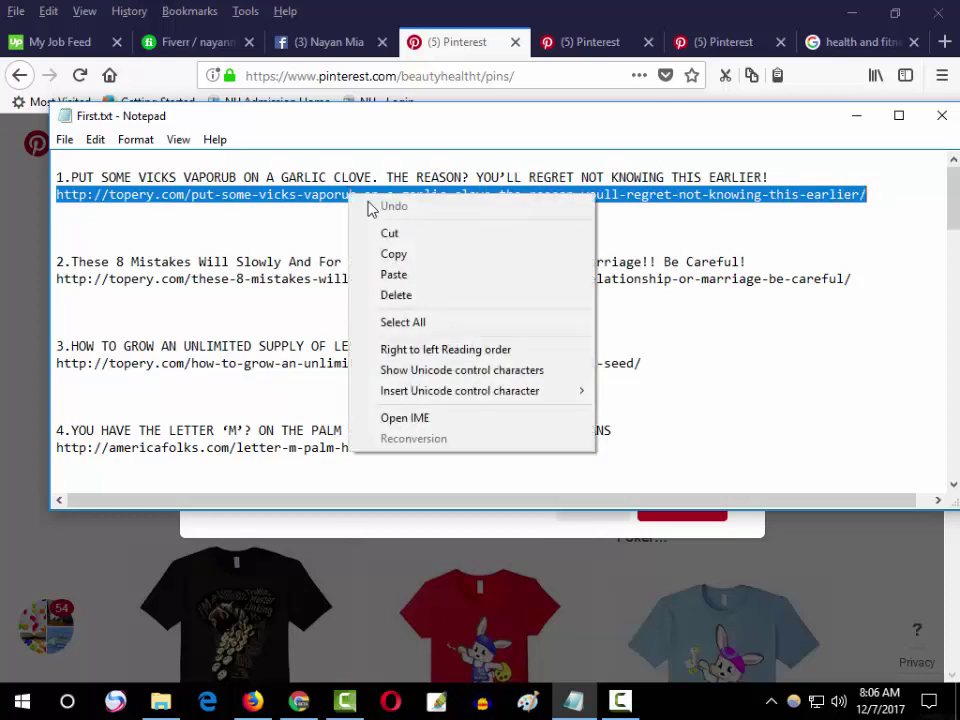
left_click(381, 254)
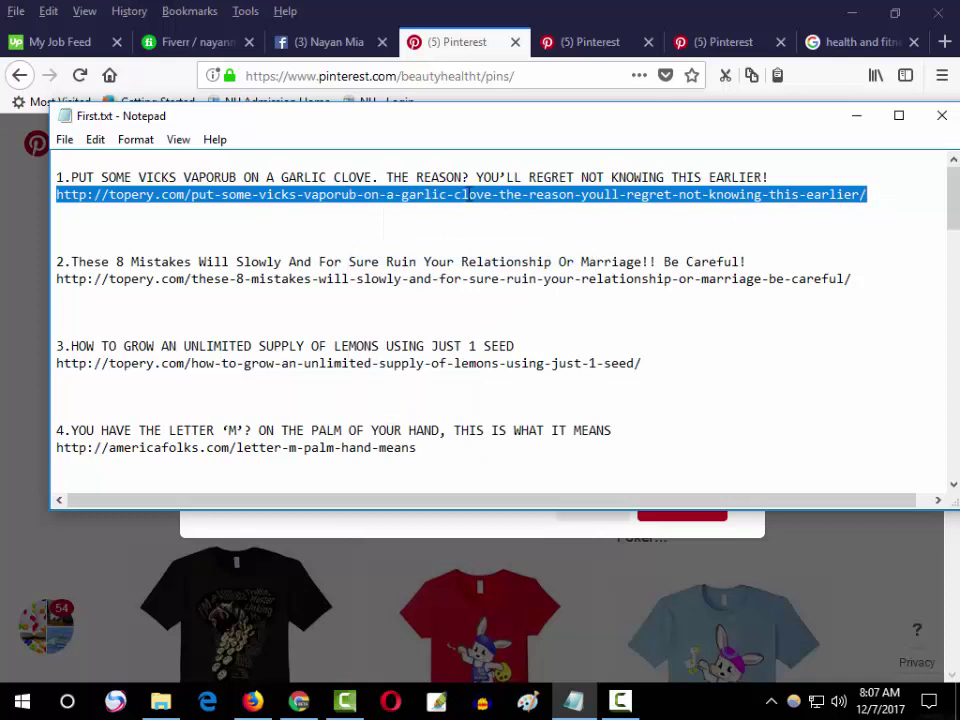
Step: Switch back to Pinterest, paste the copied article link as the pin's destination URL and continue to the board choice
left_click_drag(548, 505, 509, 505)
left_click(463, 47)
right_click(340, 445)
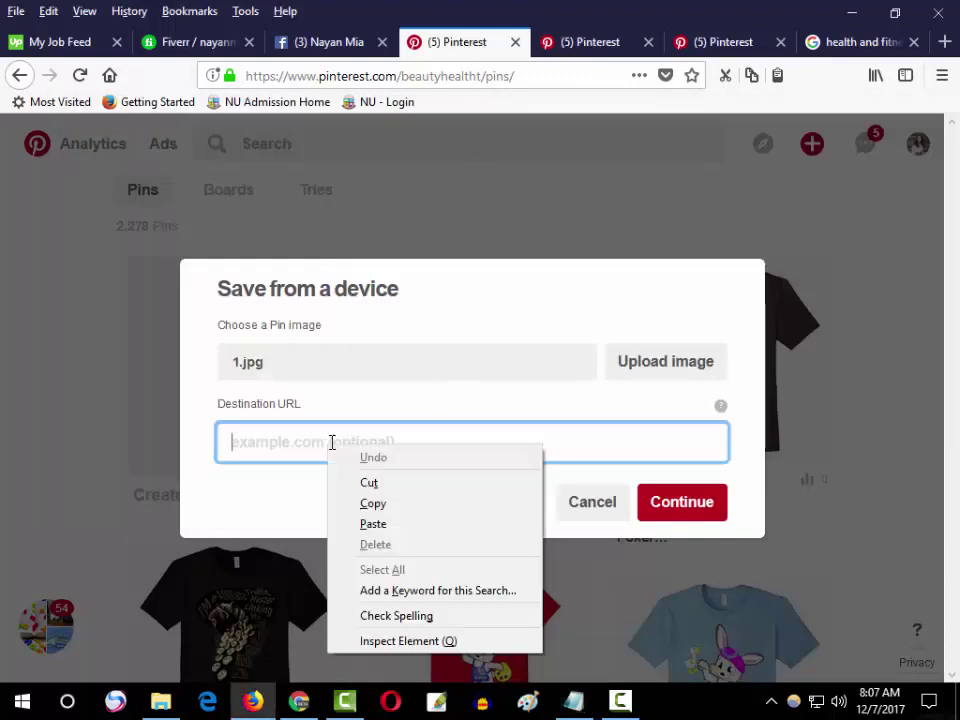
left_click(395, 524)
left_click(681, 504)
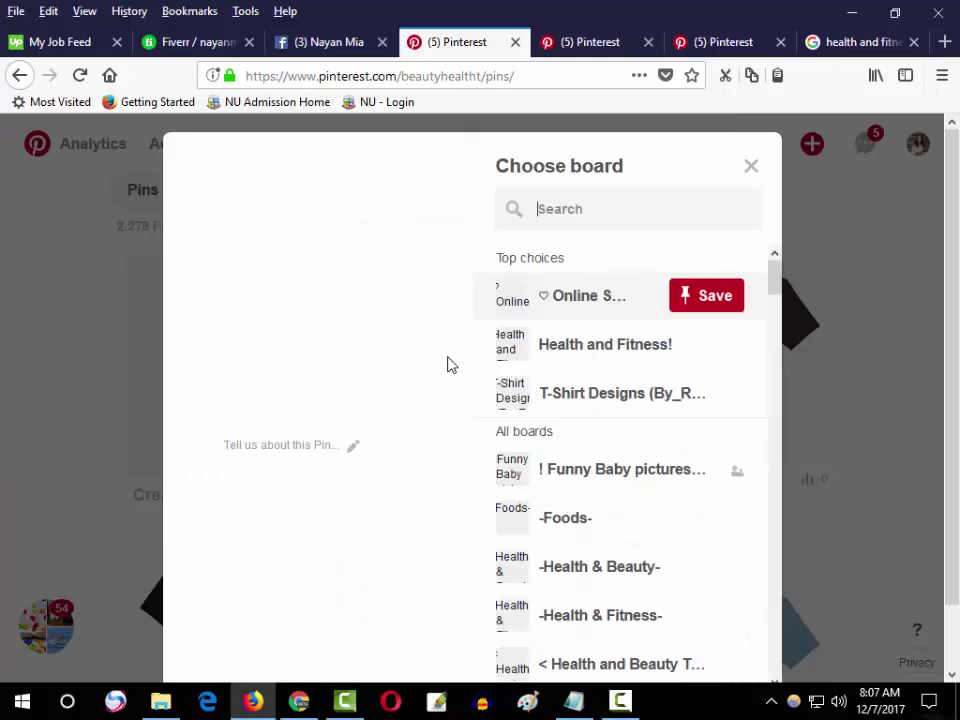
Step: Open the pin's description for editing, switch to First.txt in Notepad and copy item 1's headline about Vicks VapoRub on a garlic clove
scroll(345, 310, "down", 1)
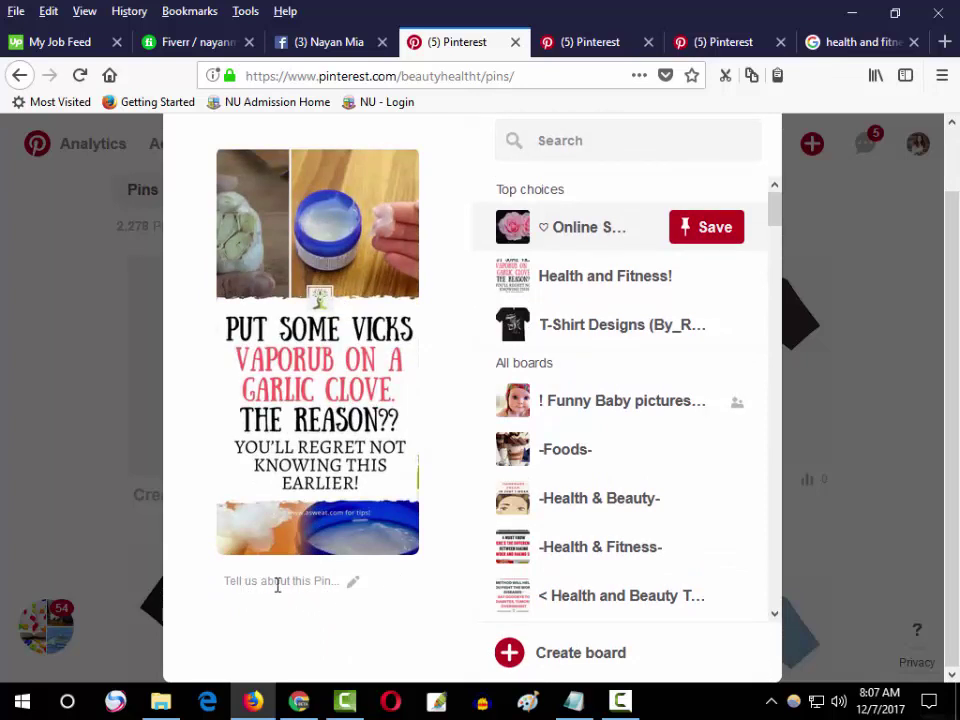
left_click(323, 581)
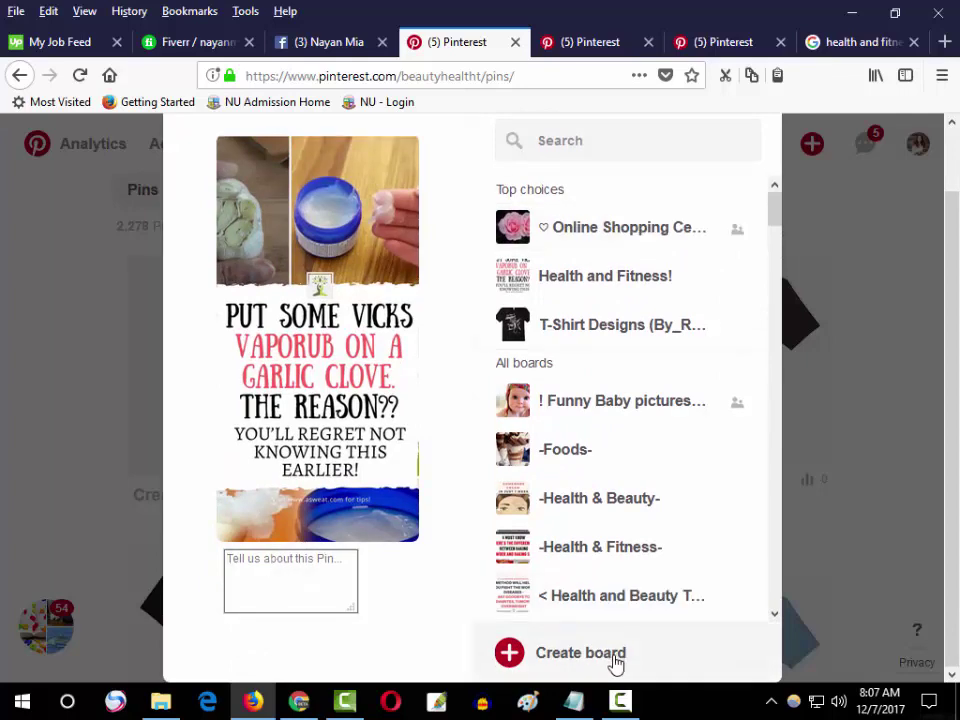
left_click(574, 700)
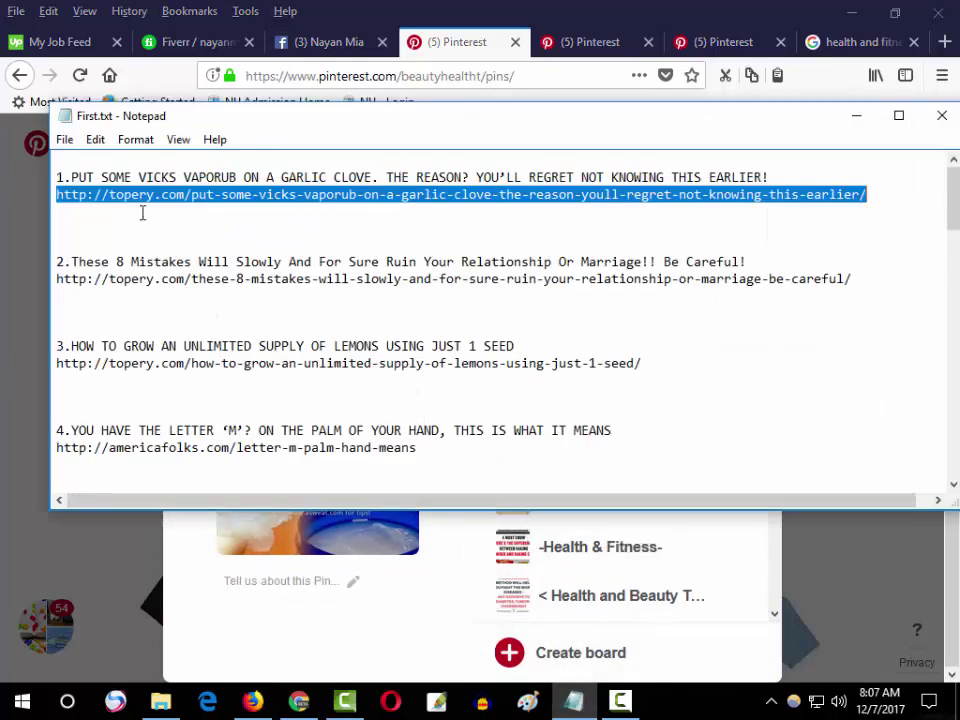
left_click_drag(73, 180, 789, 170)
right_click(740, 186)
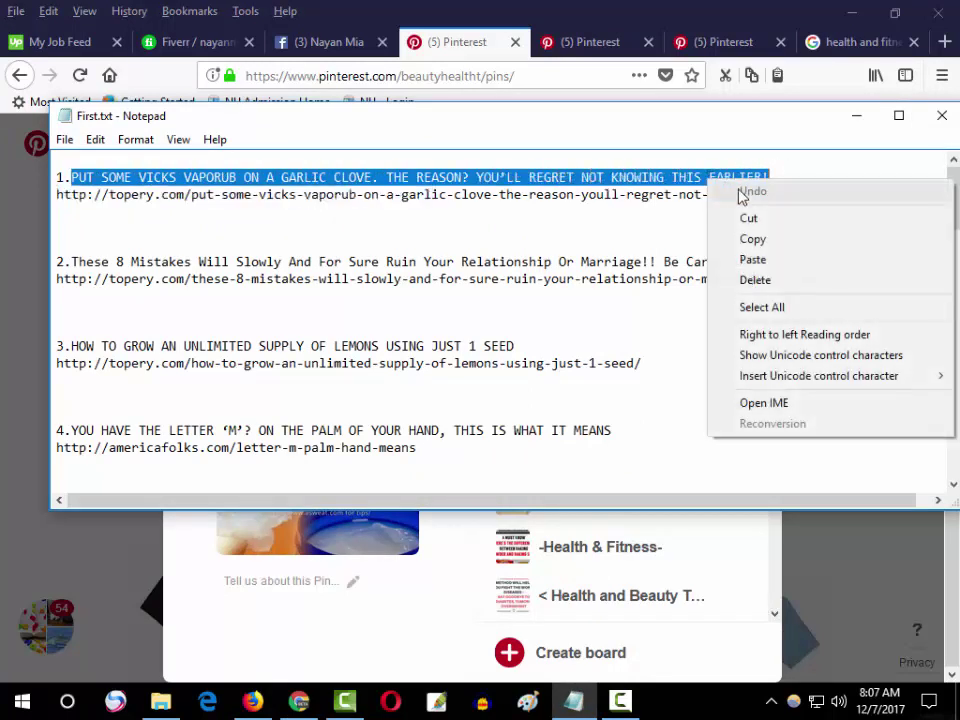
left_click(759, 242)
Step: Switch back to Pinterest and paste the copied headline as the pin's description
left_click(453, 48)
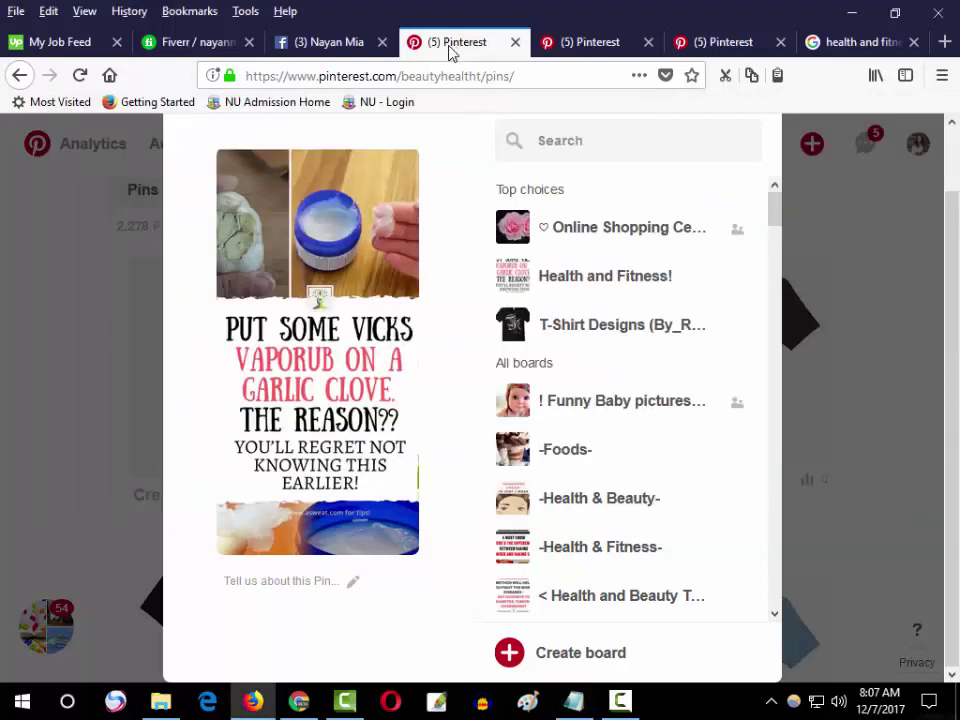
left_click(258, 581)
right_click(264, 577)
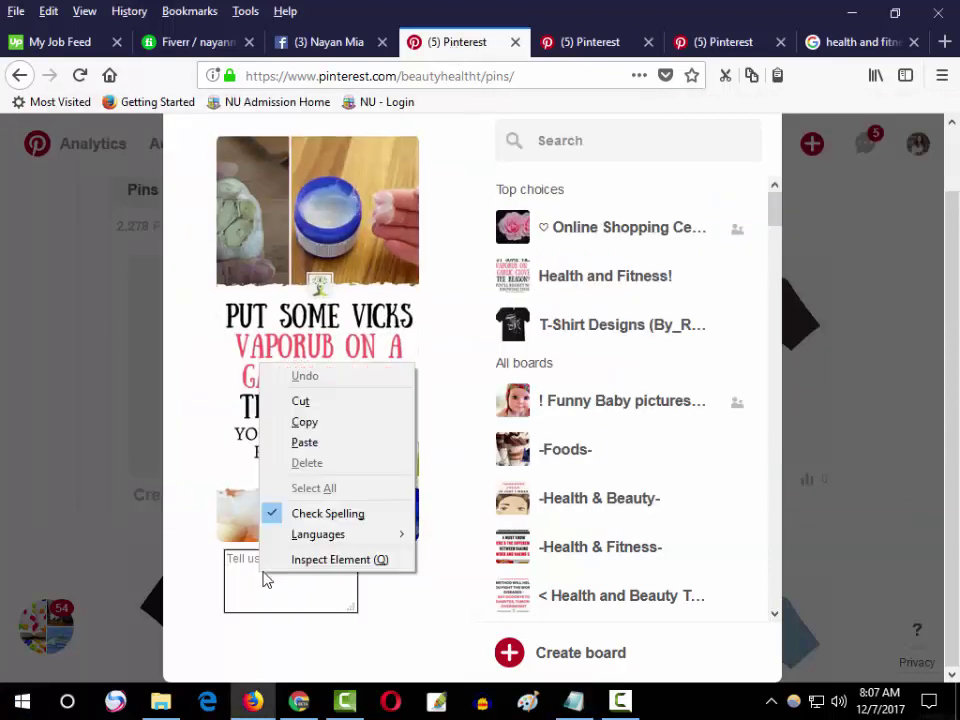
left_click(306, 443)
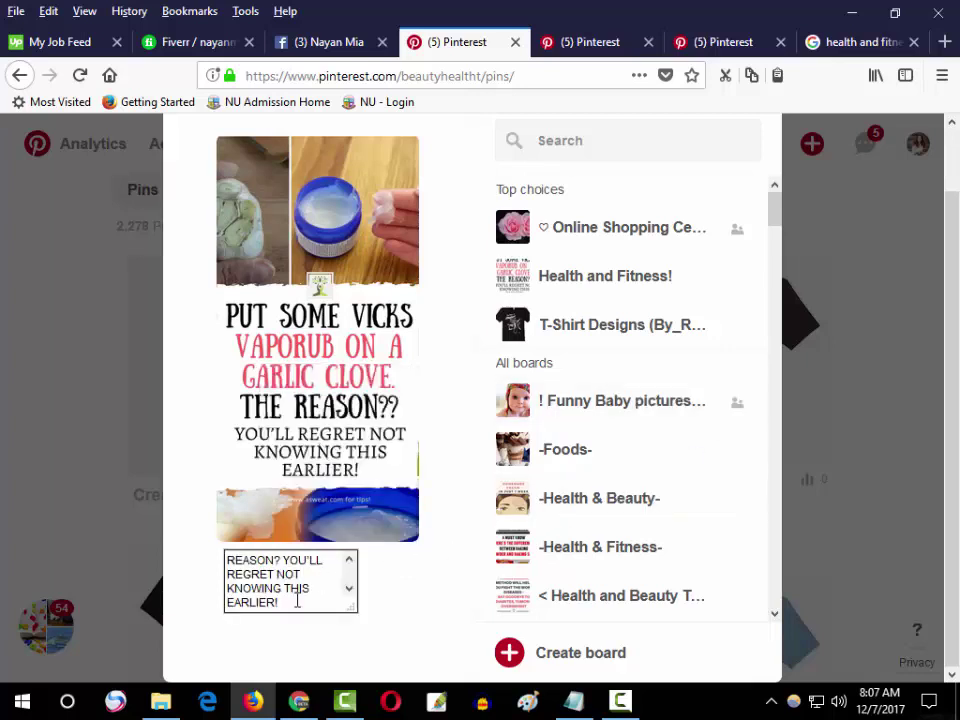
Step: Search the boards for "healthy", save the pin to the Healthy board and dismiss the saved-pin dialog
scroll(291, 597, "up", 3)
scroll(422, 489, "up", 2)
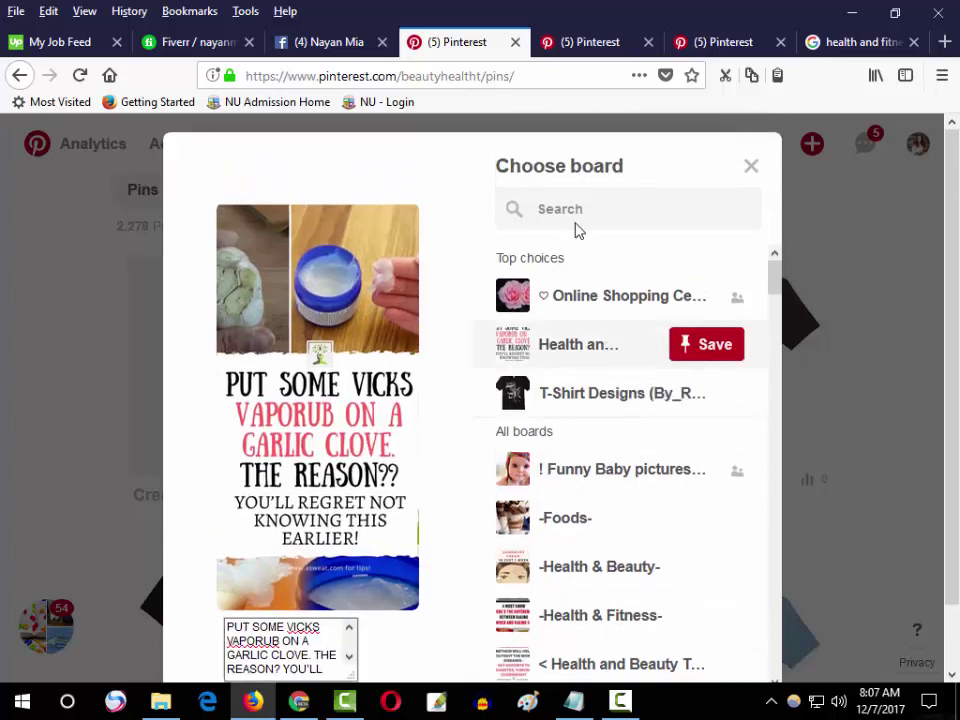
left_click(575, 206)
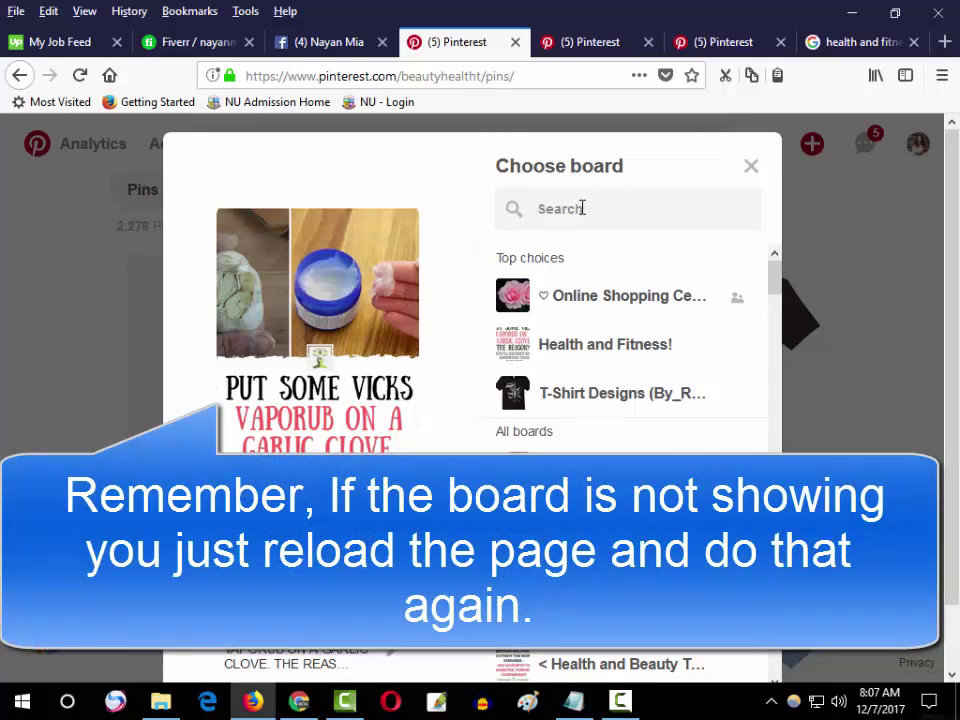
type("heal")
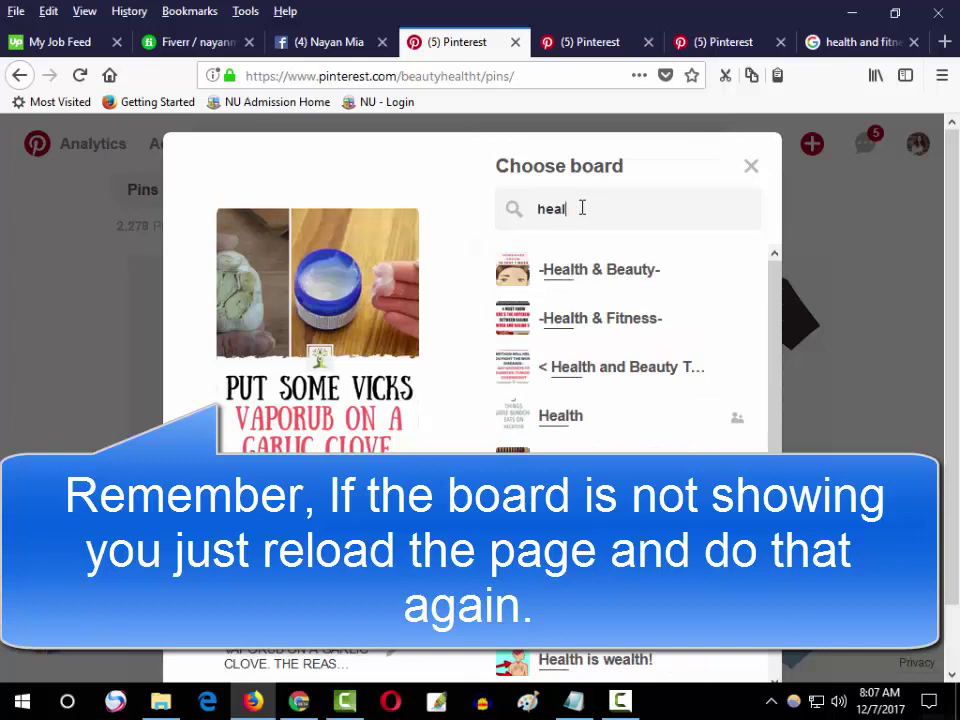
type("thy")
mouse_move(581, 280)
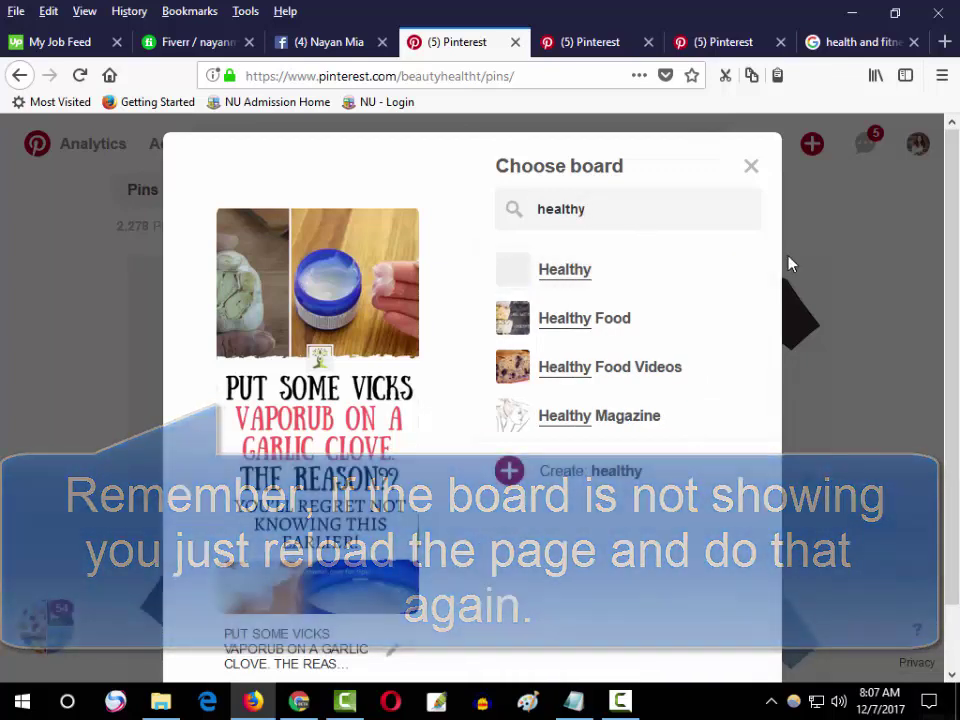
left_click(708, 271)
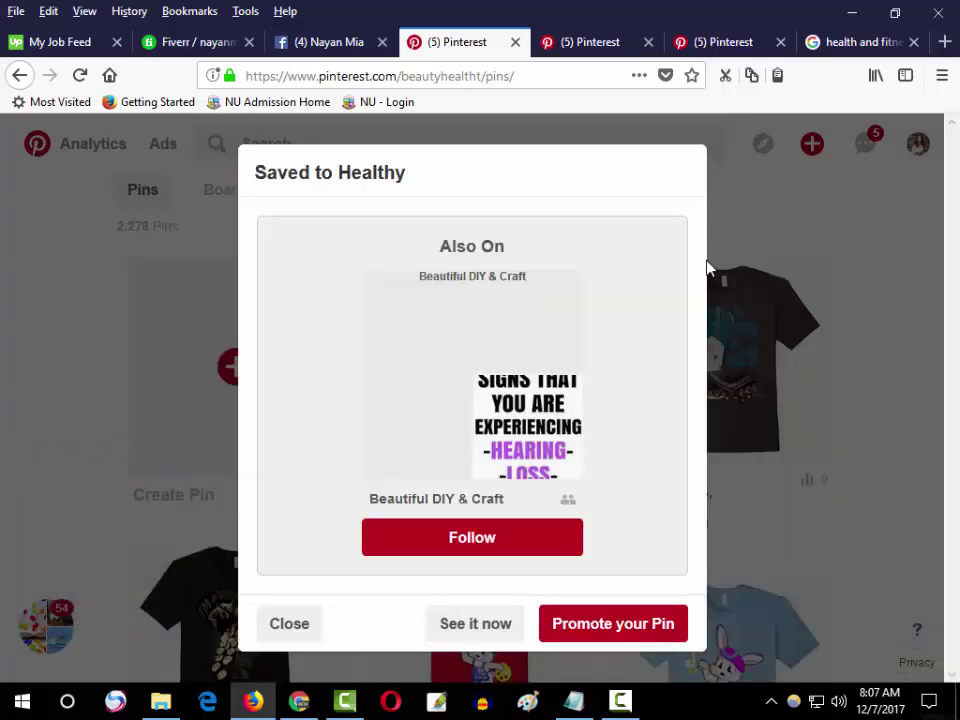
left_click(304, 625)
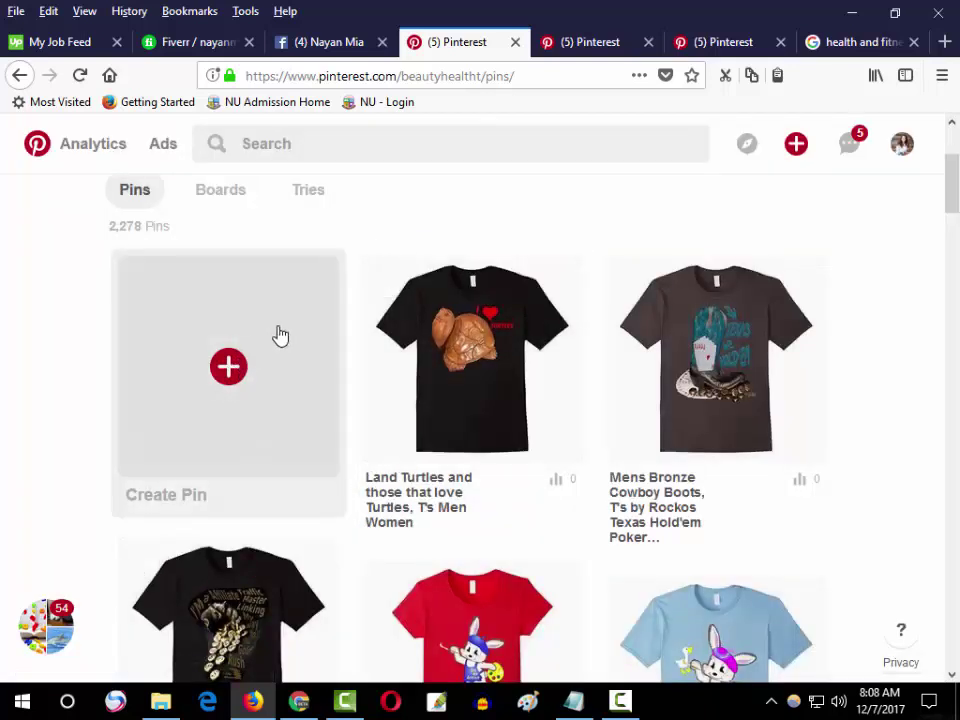
Step: Check the Healthy board's page for the newly saved pin
left_click(714, 42)
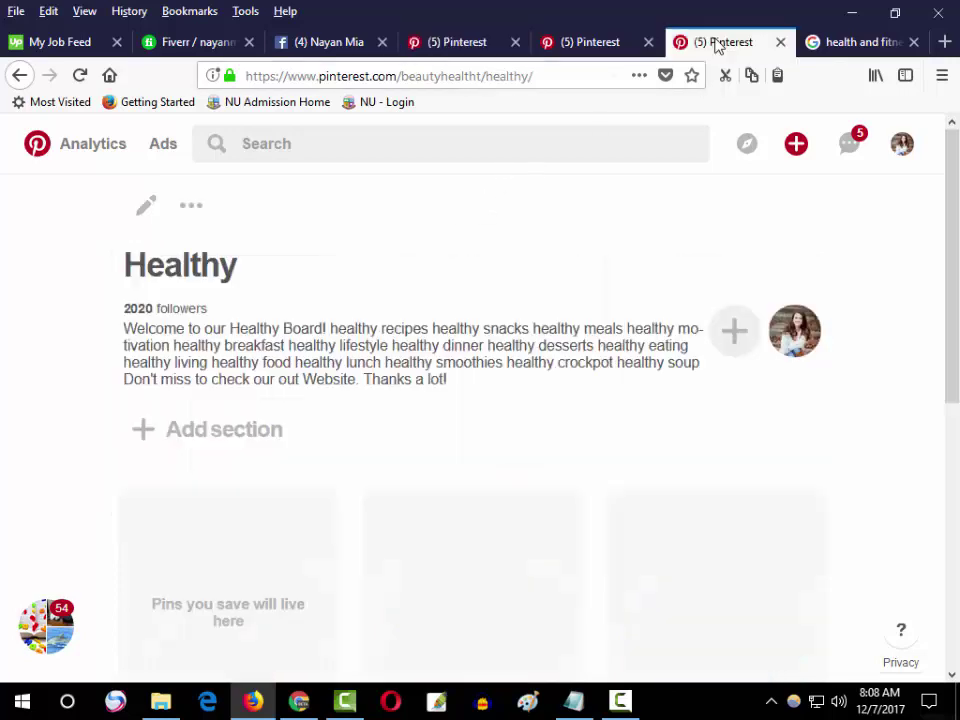
scroll(245, 325, "down", 3)
scroll(260, 330, "up", 3)
left_click(470, 48)
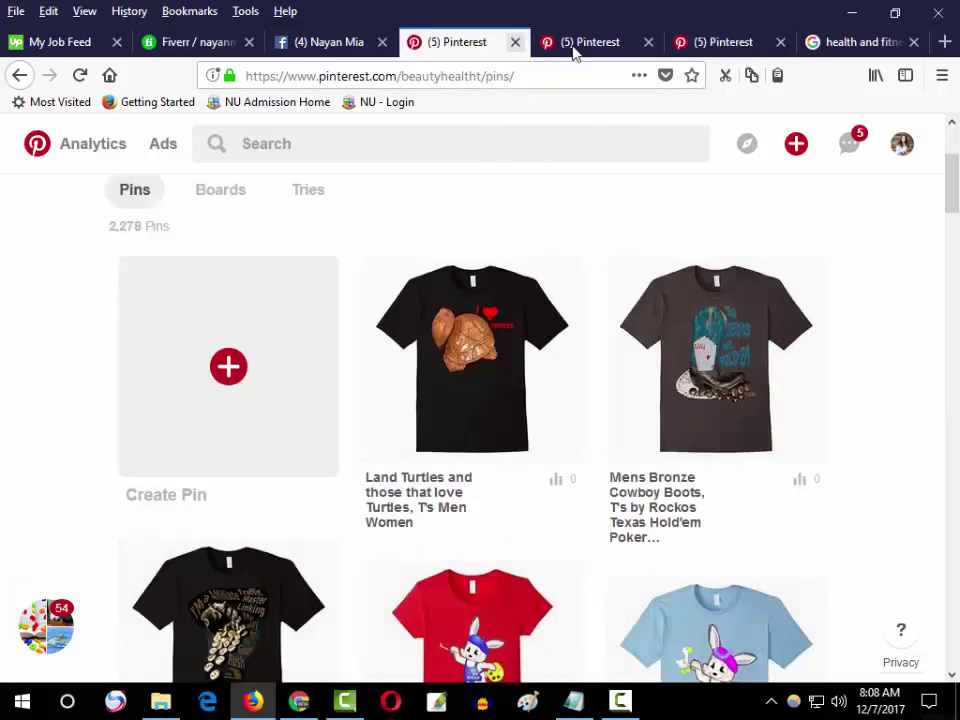
left_click(546, 49)
left_click(480, 43)
left_click(590, 43)
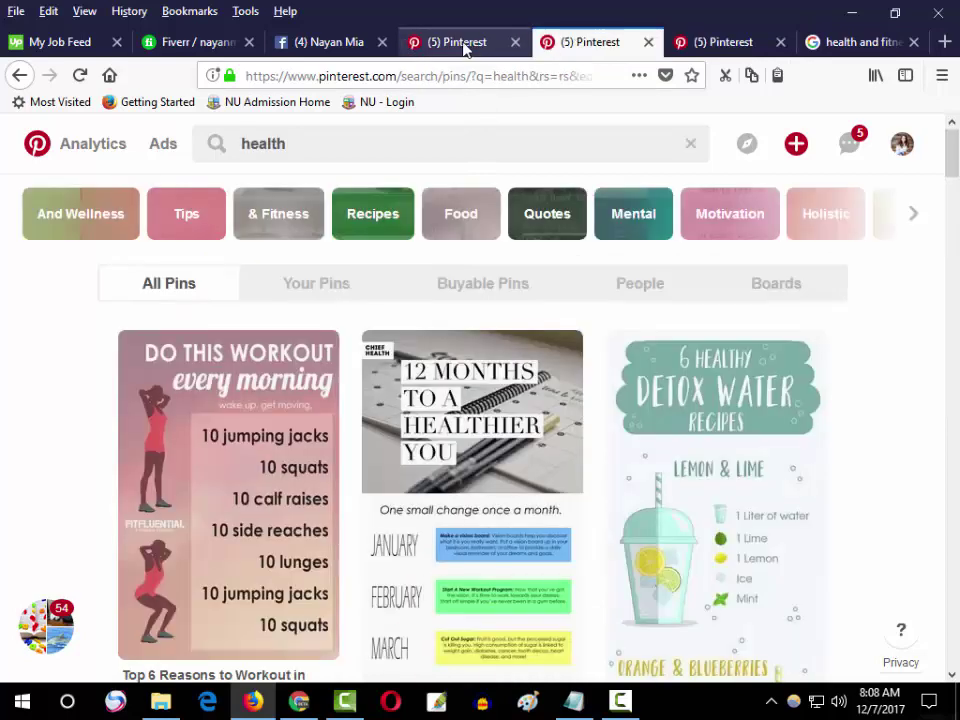